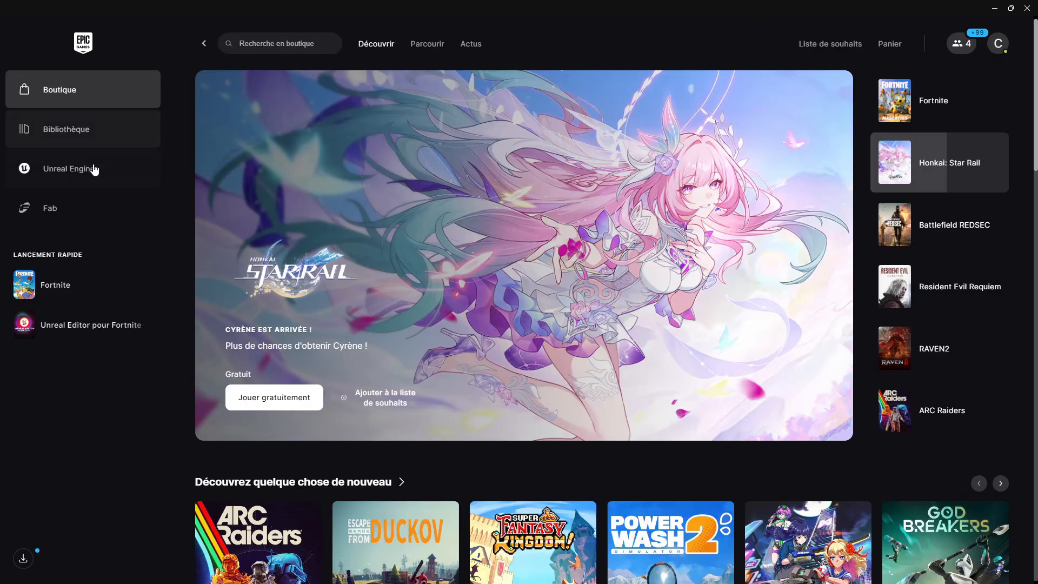
# - Search the Epic Games store for "unreal editor" and open the Unreal Editor pour Fortnite product page
pyautogui.click(93, 170)
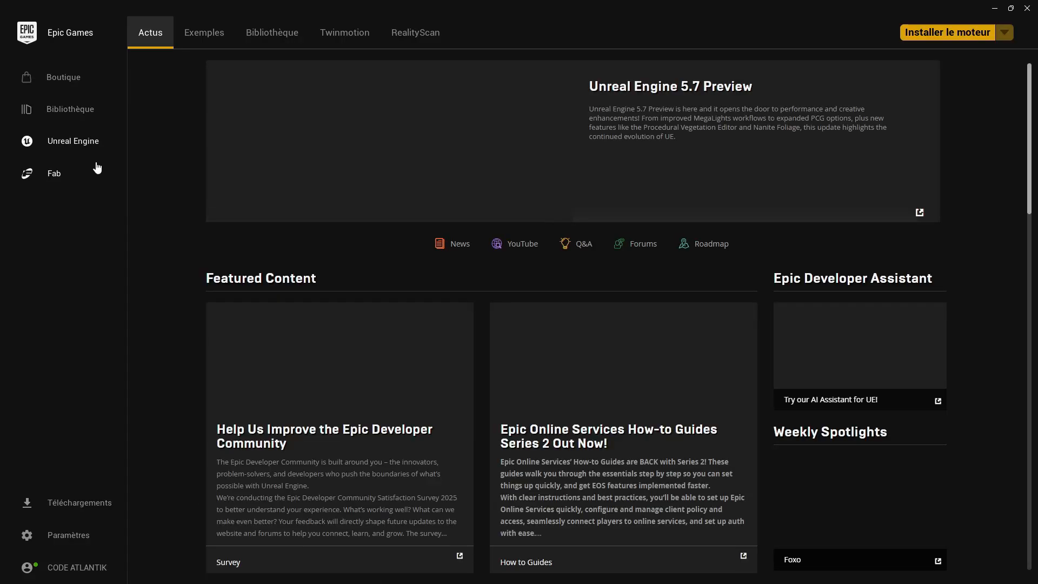
pyautogui.click(75, 79)
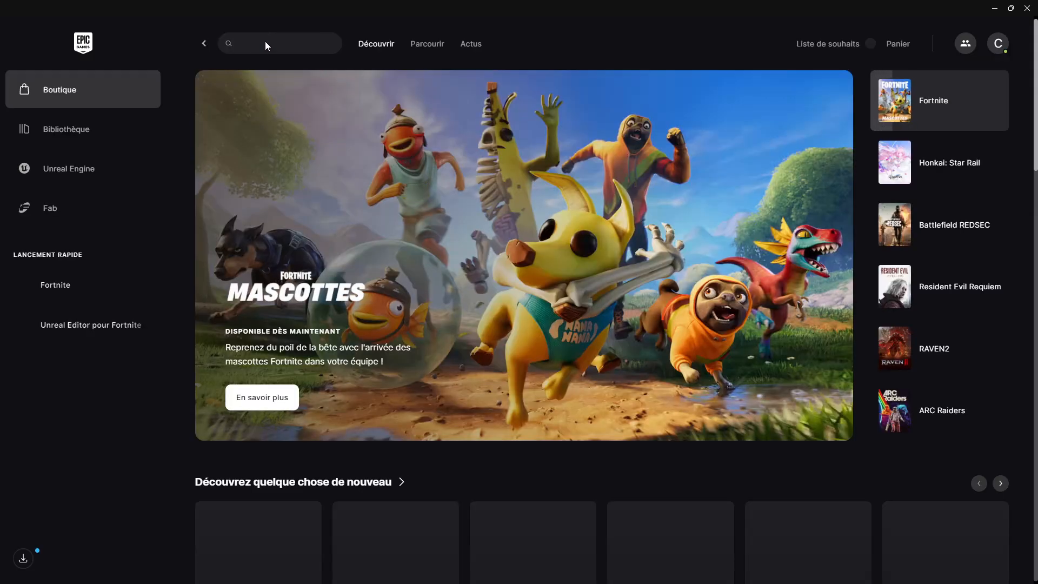
pyautogui.click(276, 45)
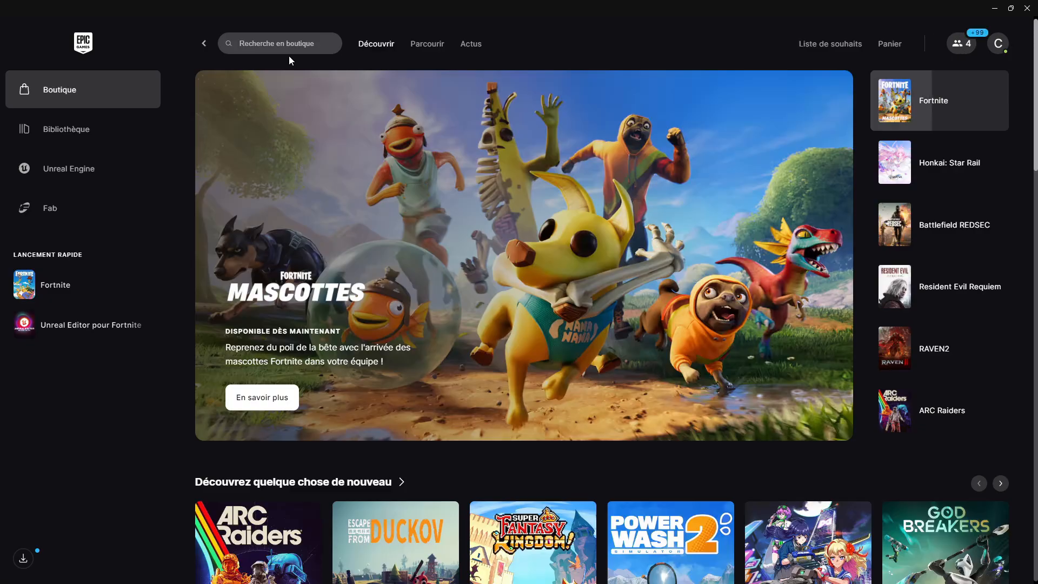
pyautogui.write('unrea')
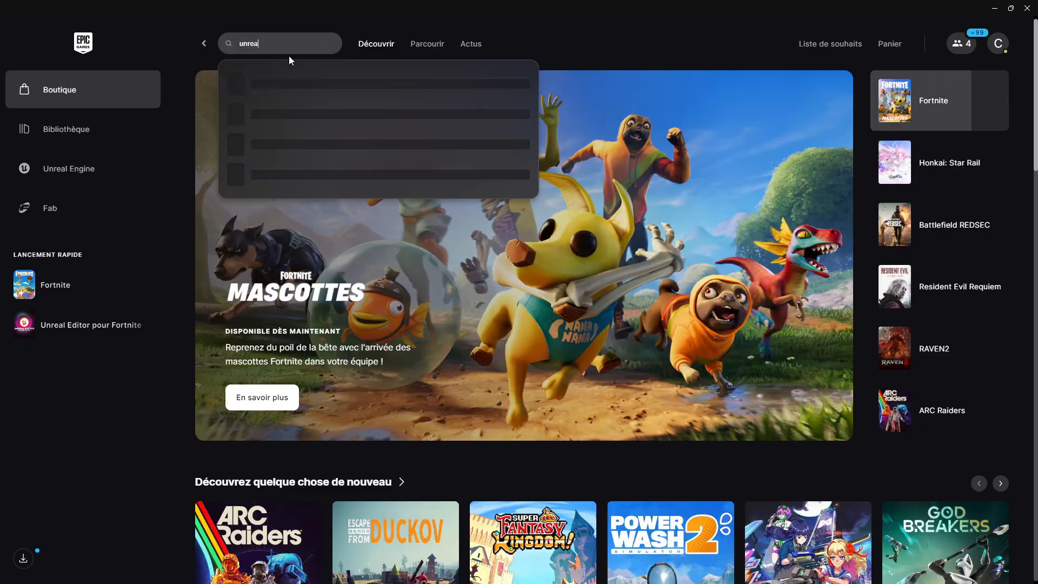
pyautogui.write('l ed')
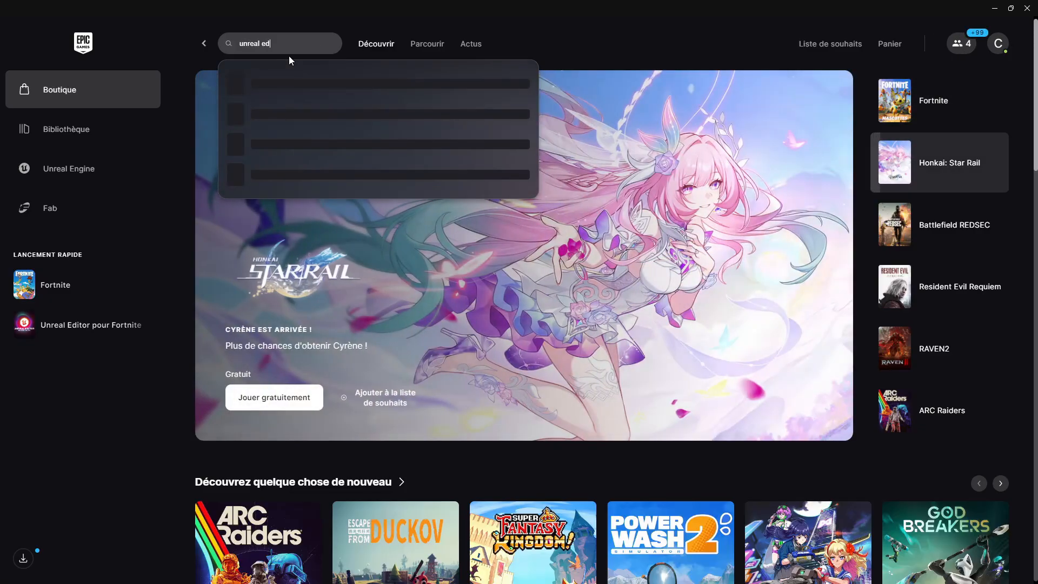
pyautogui.write('itor')
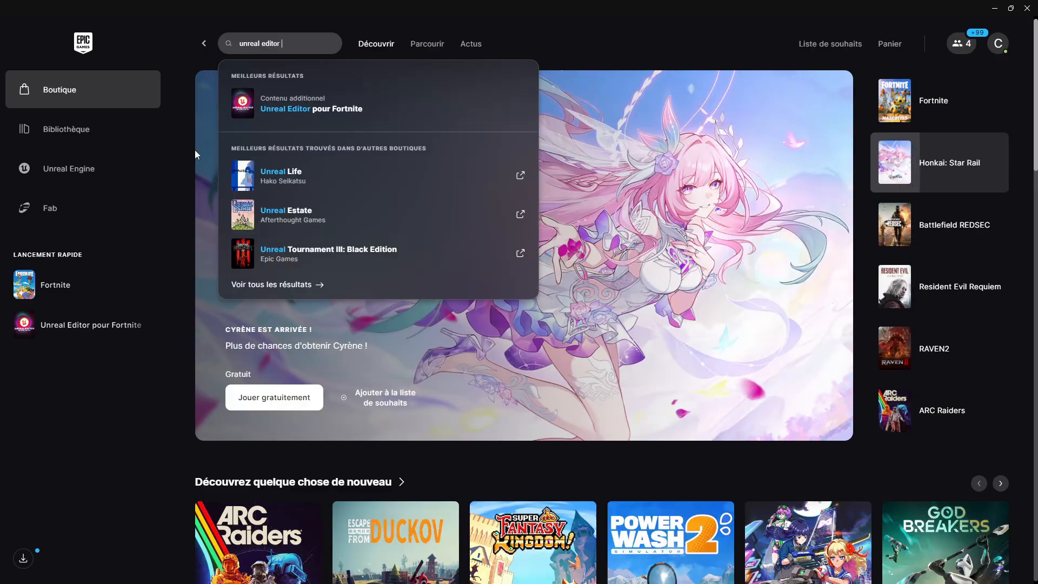
pyautogui.click(340, 109)
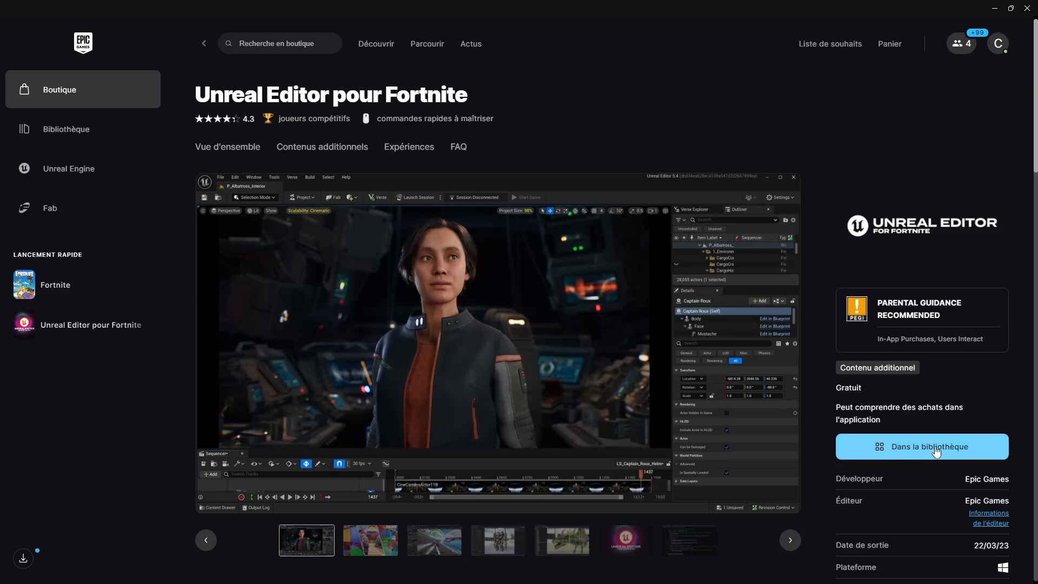
# - Launch Unreal Editor pour Fortnite and switch to its Map_Tuto project window
pyautogui.click(85, 338)
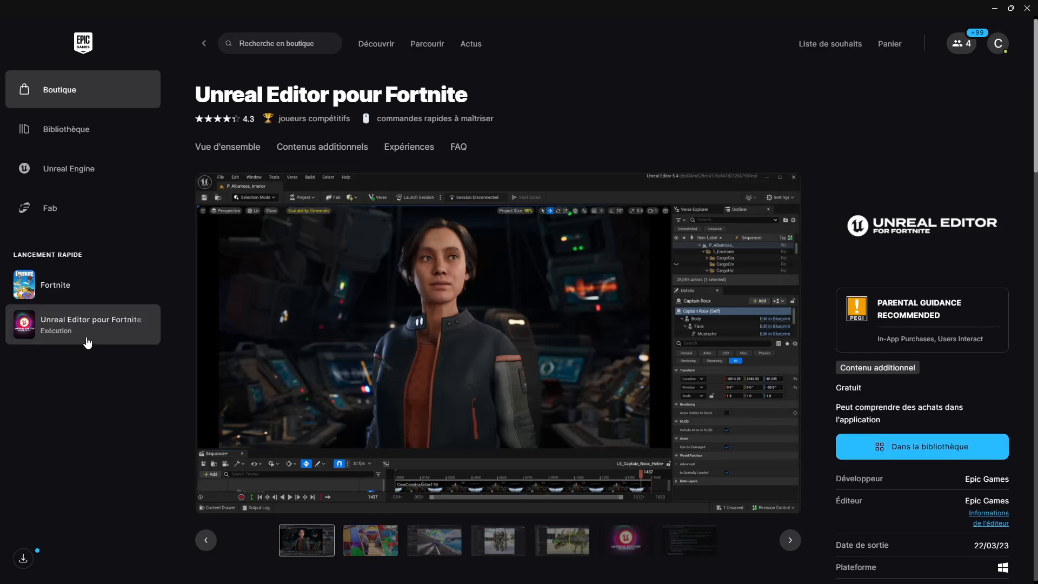
pyautogui.click(993, 9)
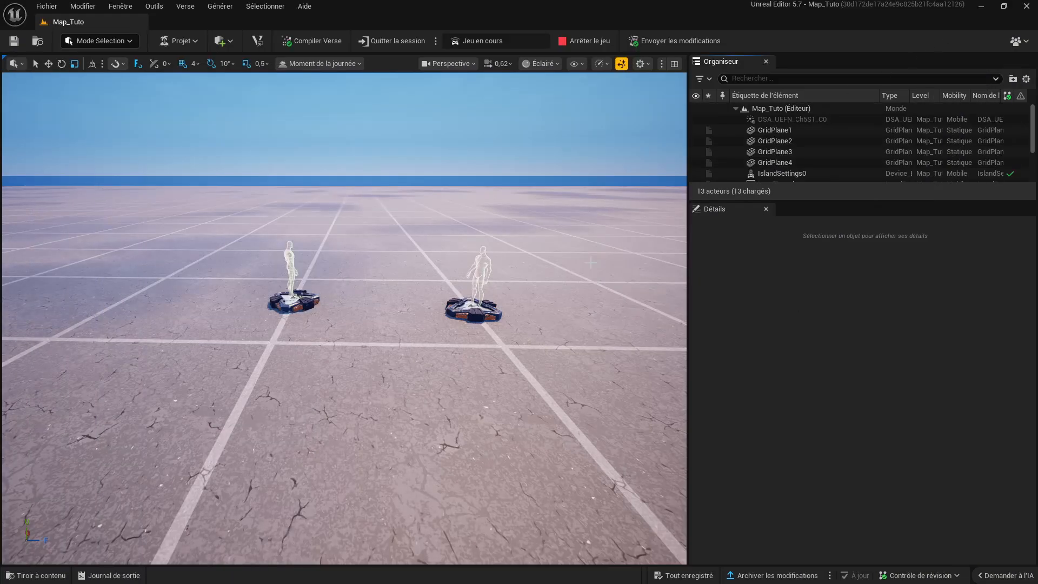
# - Examine the two player spawn pads in the Map_Tuto level from several viewpoints
pyautogui.moveTo(441, 274); pyautogui.dragTo(416, 249, button='right')
pyautogui.press('s')
pyautogui.press('w')
pyautogui.press('s')
pyautogui.press('w')
pyautogui.press('d')
pyautogui.press('s')
pyautogui.press('w')
pyautogui.press('s')
pyautogui.press('a')
pyautogui.press('d')
pyautogui.press('w')
pyautogui.press('s')
pyautogui.press('w')
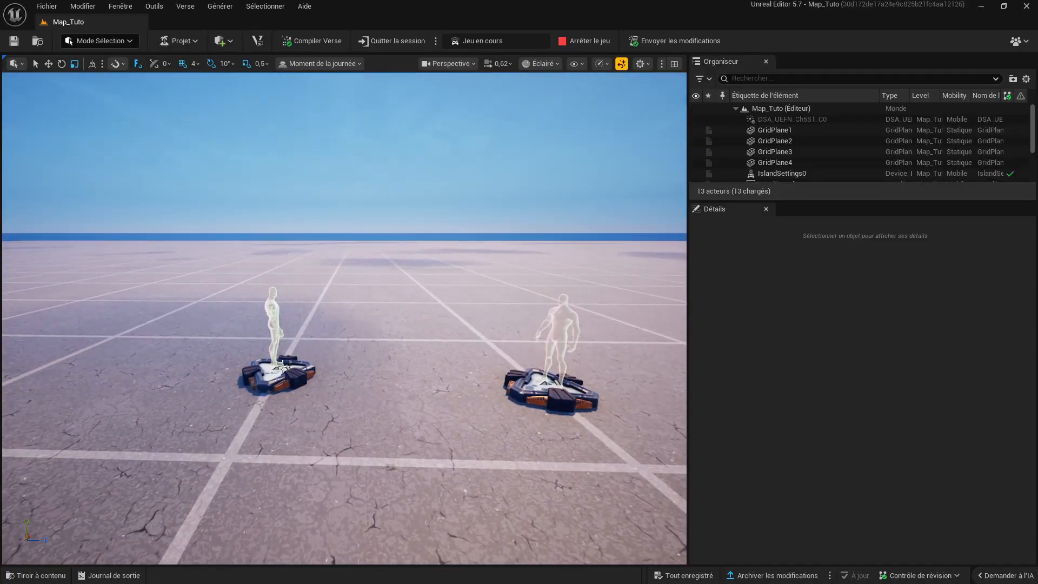
# - Move the Player 1 Spawn Pad along its blue translation axis to about -366
pyautogui.click(281, 365)
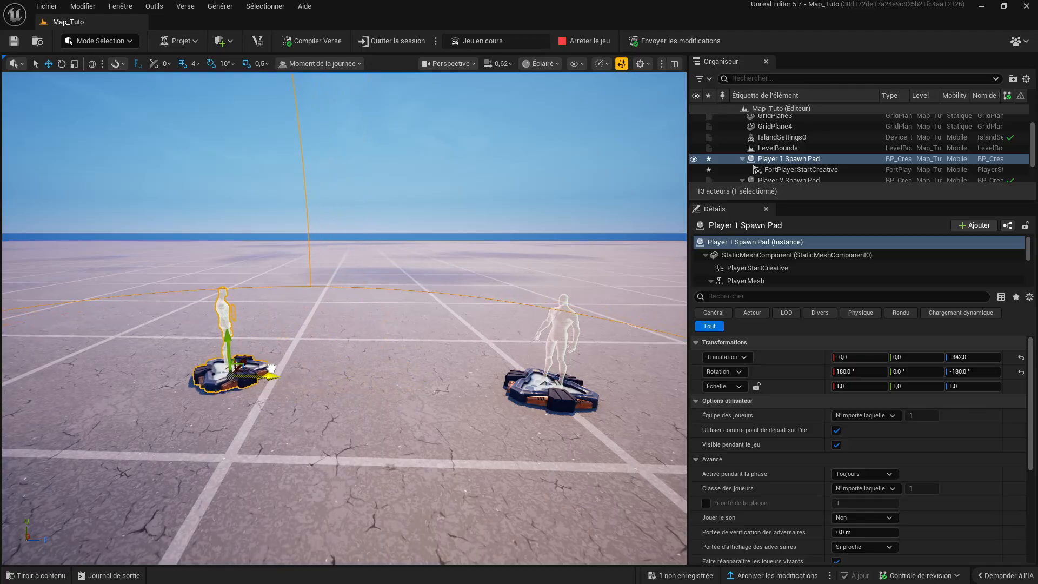
pyautogui.press('d')
pyautogui.moveTo(302, 346); pyautogui.dragTo(316, 390, button='right')
pyautogui.press('a')
pyautogui.press('s')
pyautogui.press('w')
pyautogui.press('s')
pyautogui.press('d')
pyautogui.press('a')
pyautogui.press('s')
pyautogui.press('d')
pyautogui.press('w')
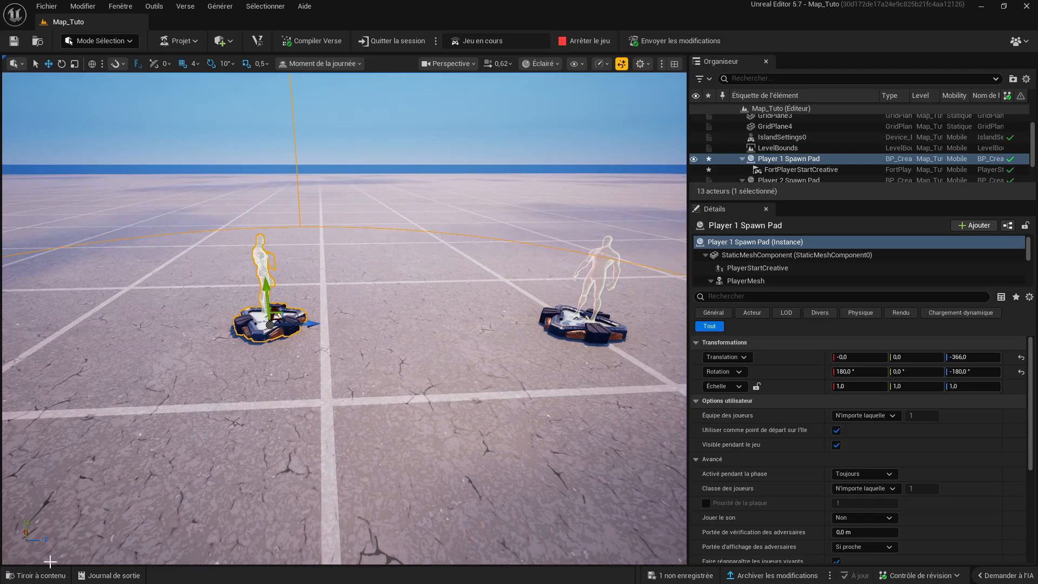
# - Browse the Map_Tuto and Fortnite content and open the Gameplay folder inside Fortnite's Appareils
pyautogui.click(46, 580)
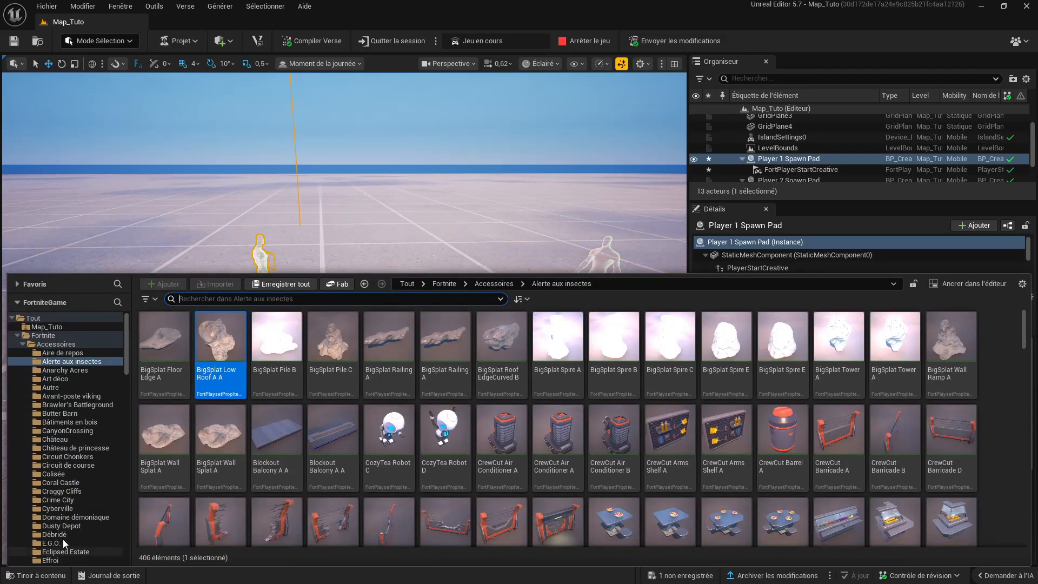
pyautogui.click(74, 336)
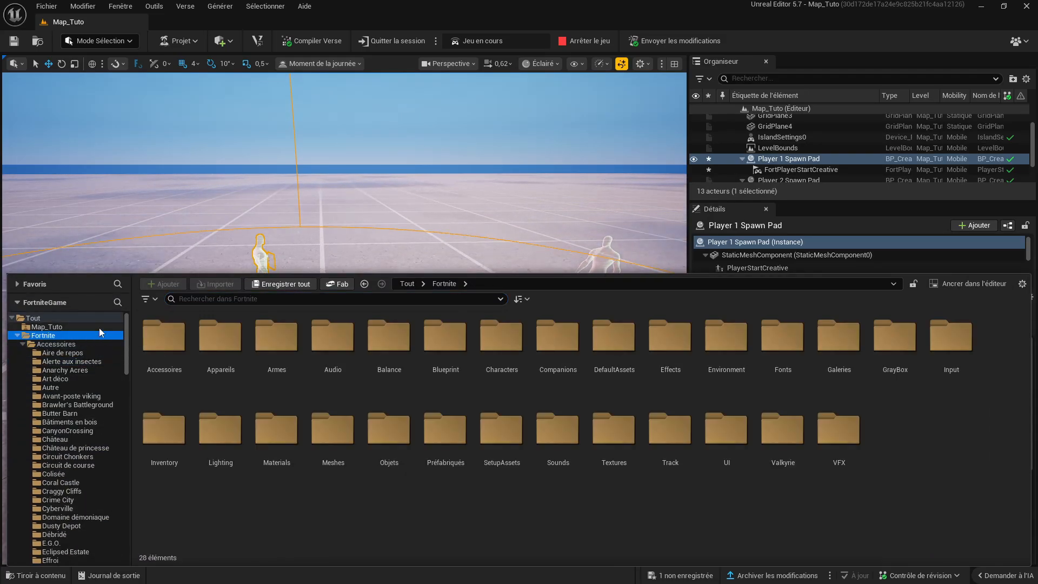
pyautogui.click(97, 326)
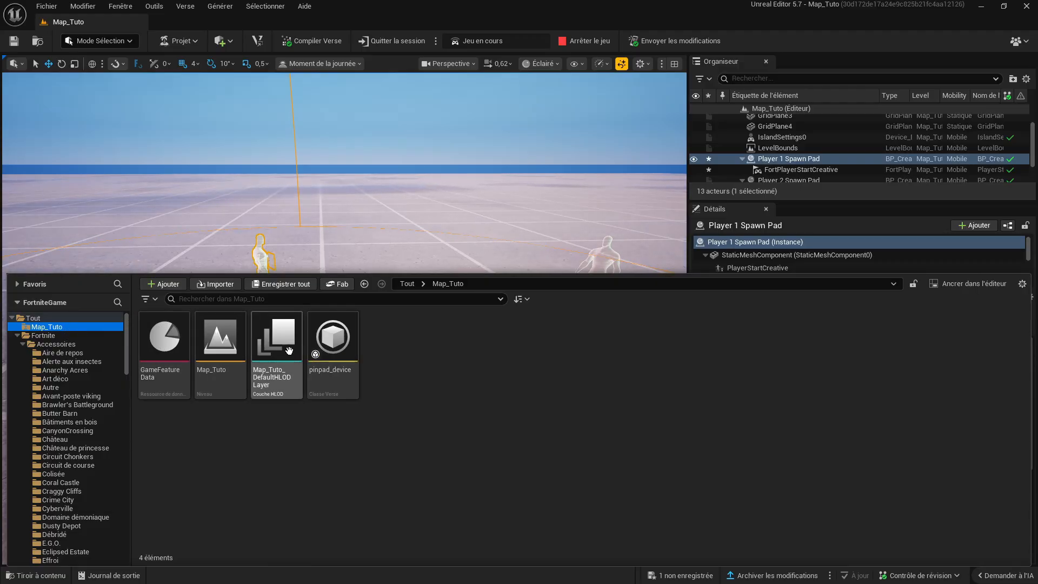
pyautogui.click(53, 338)
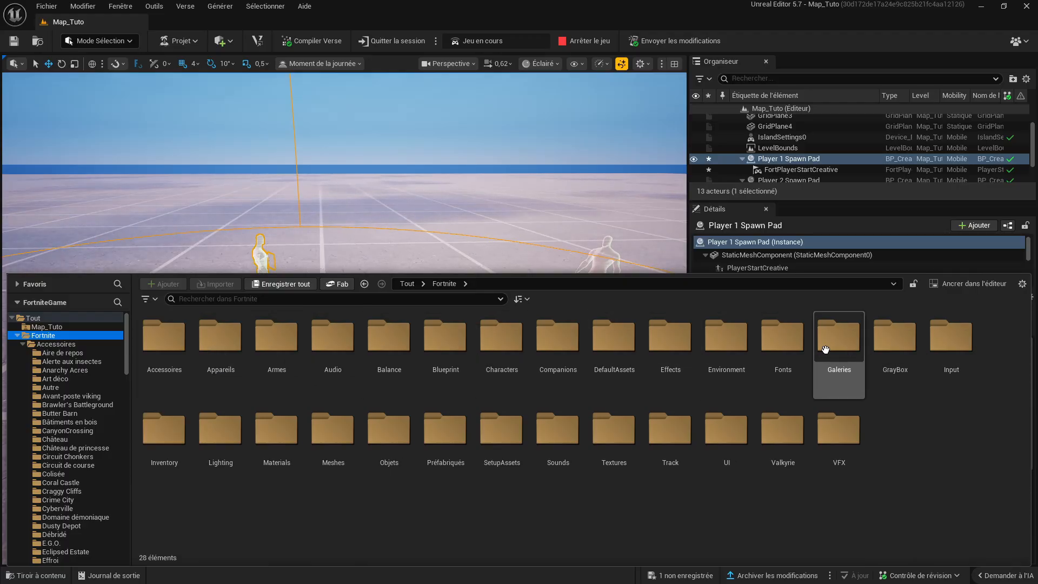
pyautogui.doubleClick(216, 346)
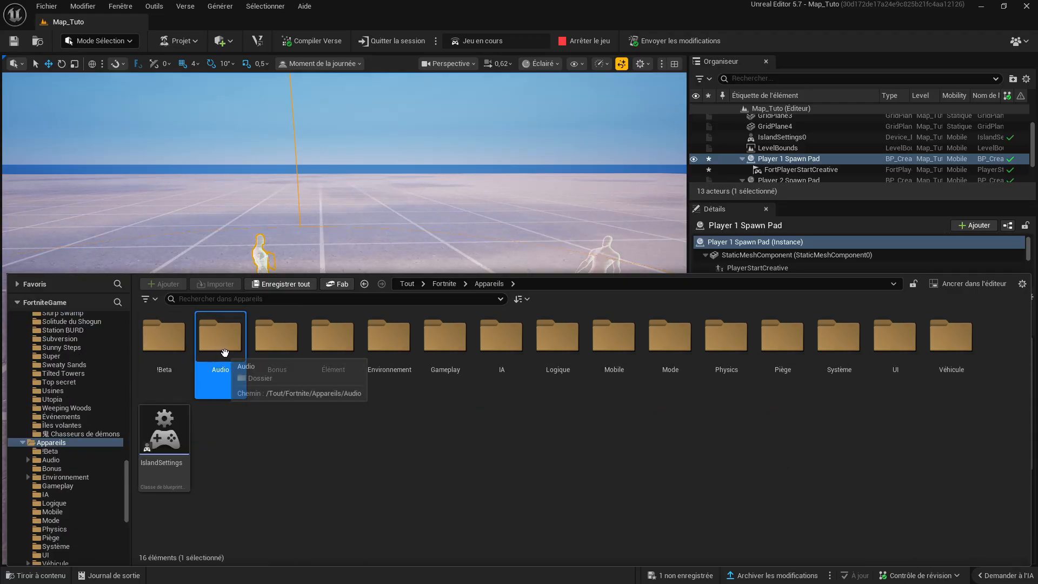
pyautogui.doubleClick(839, 341)
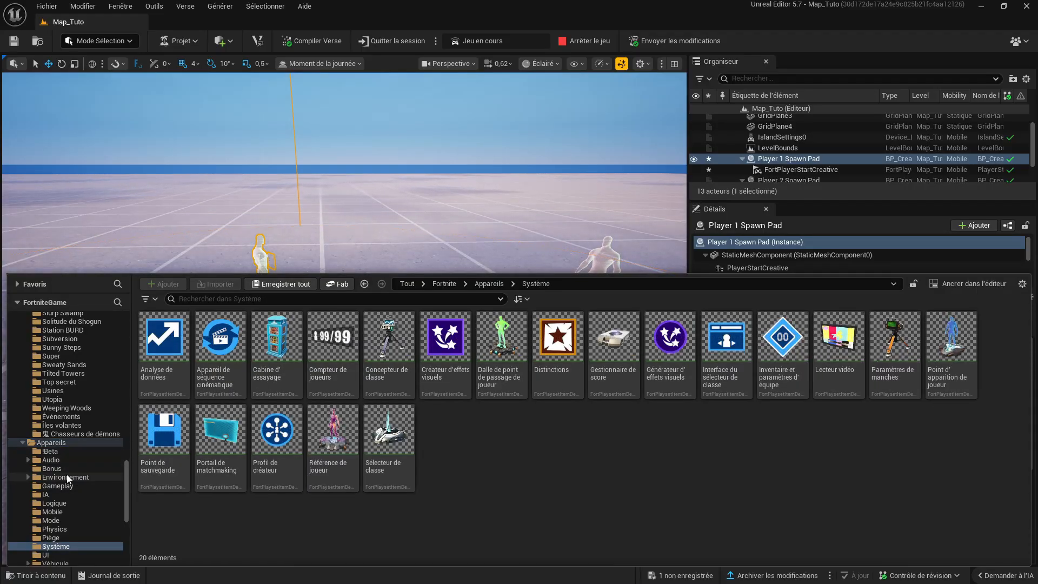
pyautogui.click(79, 485)
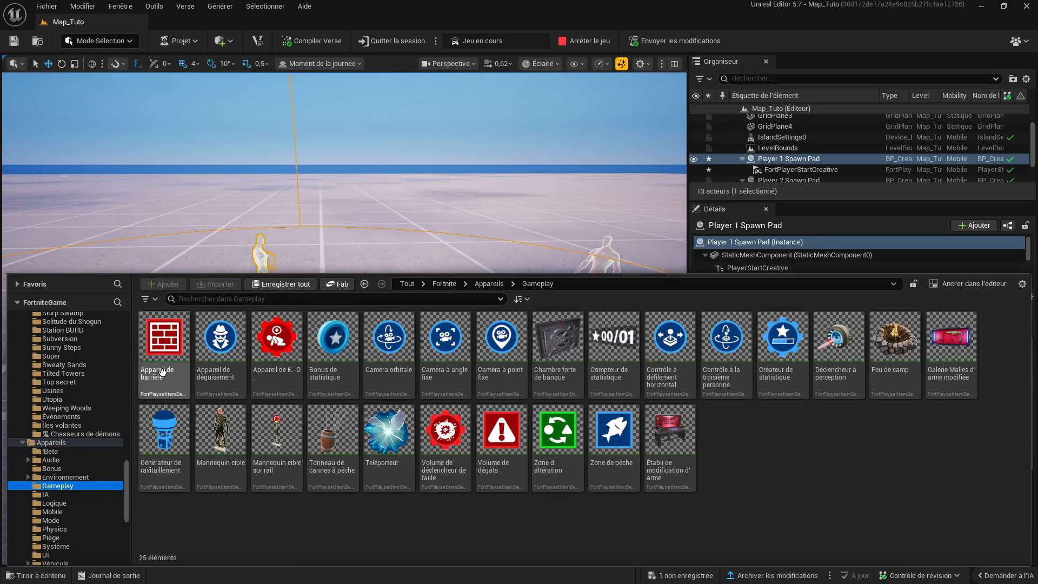
# - Place an Appareil de barrière on the ground near the spawn pads, at a translation of about 516, 0, 0
pyautogui.moveTo(162, 373); pyautogui.dragTo(396, 242)
pyautogui.press('d')
pyautogui.moveTo(397, 242); pyautogui.dragTo(259, 249, button='right')
pyautogui.press('a')
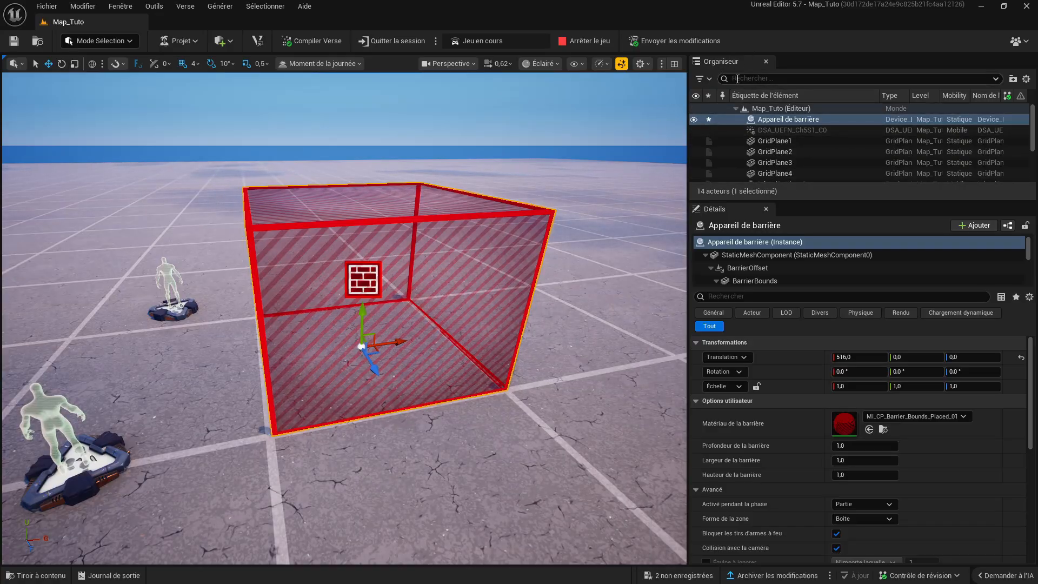
# - Move the Appareil de barrière to a translation of about 494, -9, 0
pyautogui.click(814, 122)
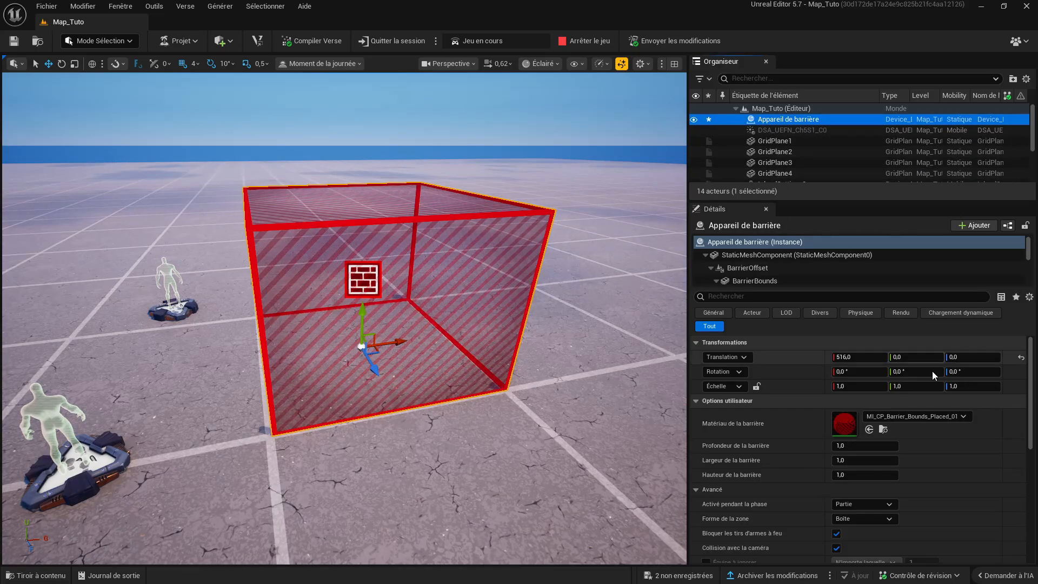
pyautogui.scroll(-1, 969, 407)
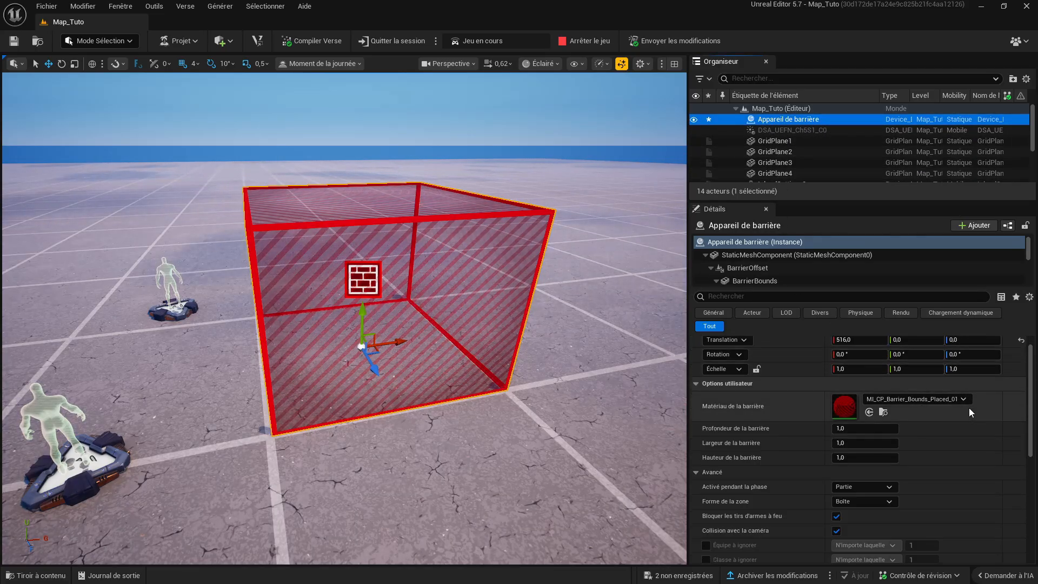
pyautogui.scroll(1, 969, 408)
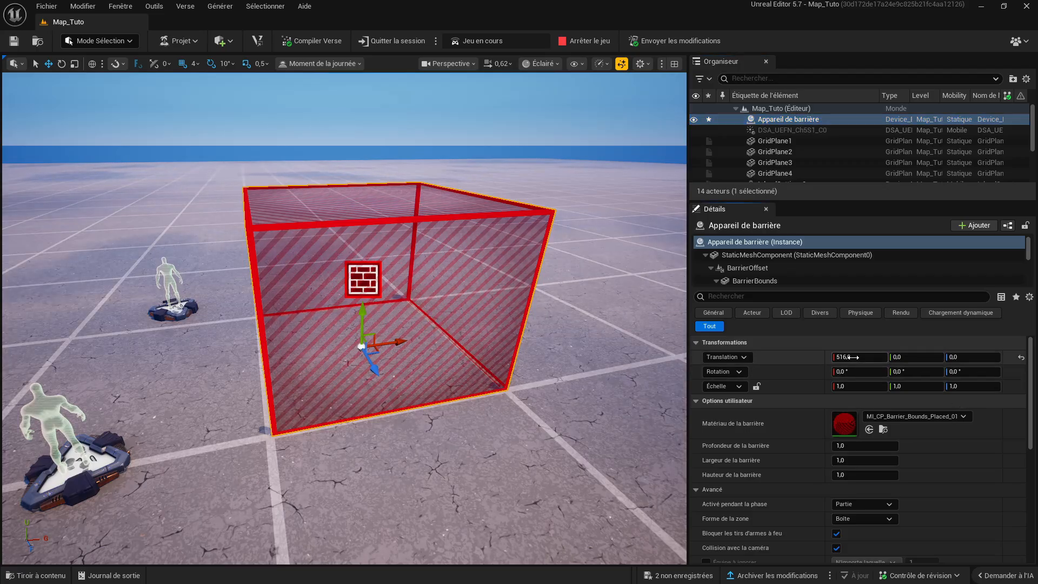
pyautogui.moveTo(853, 357); pyautogui.dragTo(931, 357)
pyautogui.moveTo(407, 299); pyautogui.dragTo(374, 349)
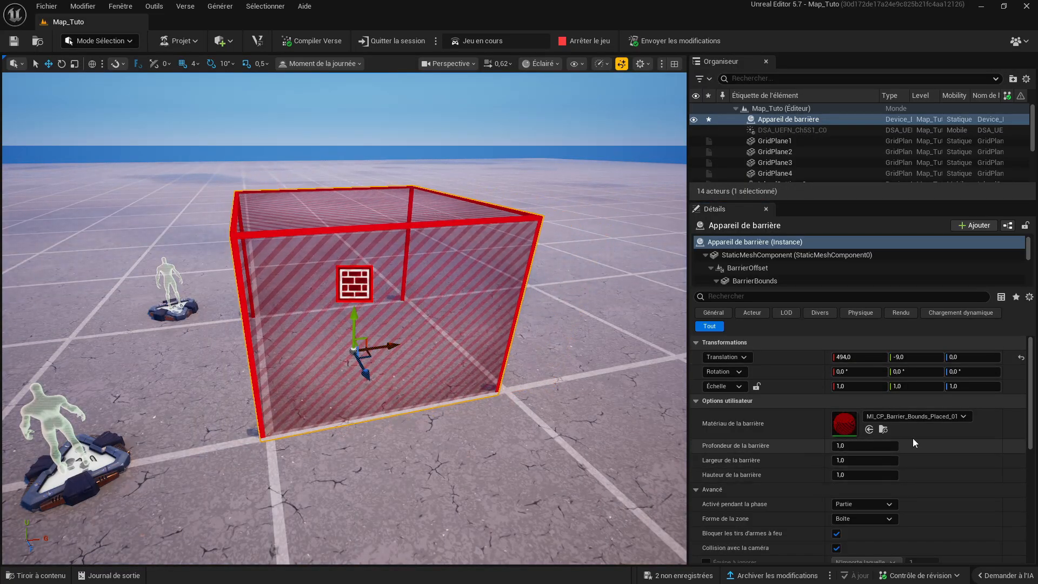
# - Set the barrier's depth (Profondeur de la barrière) to 0,80992 and look through its advanced options and functions
pyautogui.scroll(-3, 914, 437)
pyautogui.click(865, 376)
pyautogui.write('0,01')
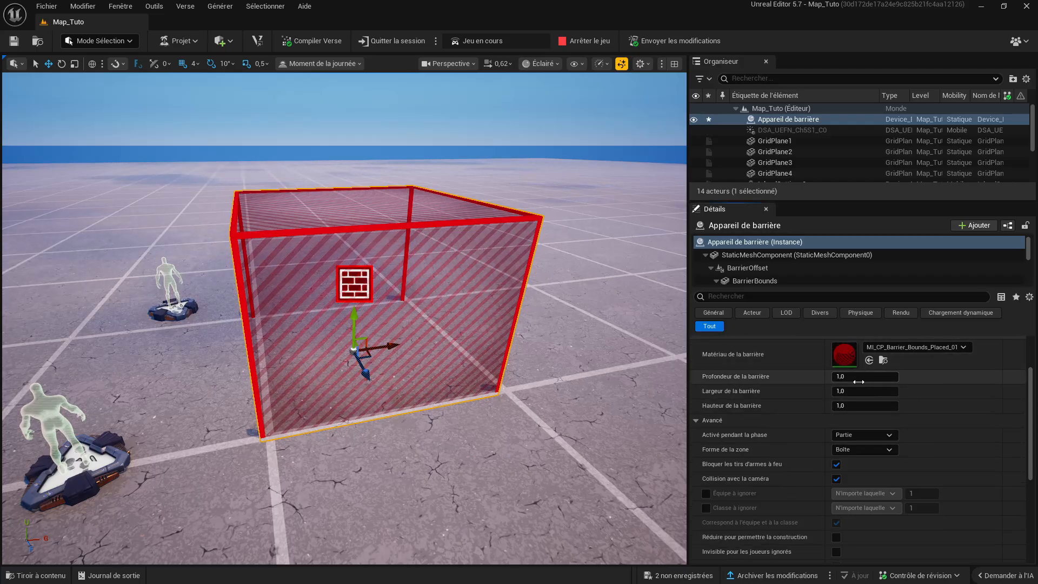
pyautogui.press('Return')
pyautogui.moveTo(865, 376)
pyautogui.mouseDown()
pyautogui.moveTo(919, 377)
pyautogui.moveTo(880, 377)
pyautogui.mouseUp()
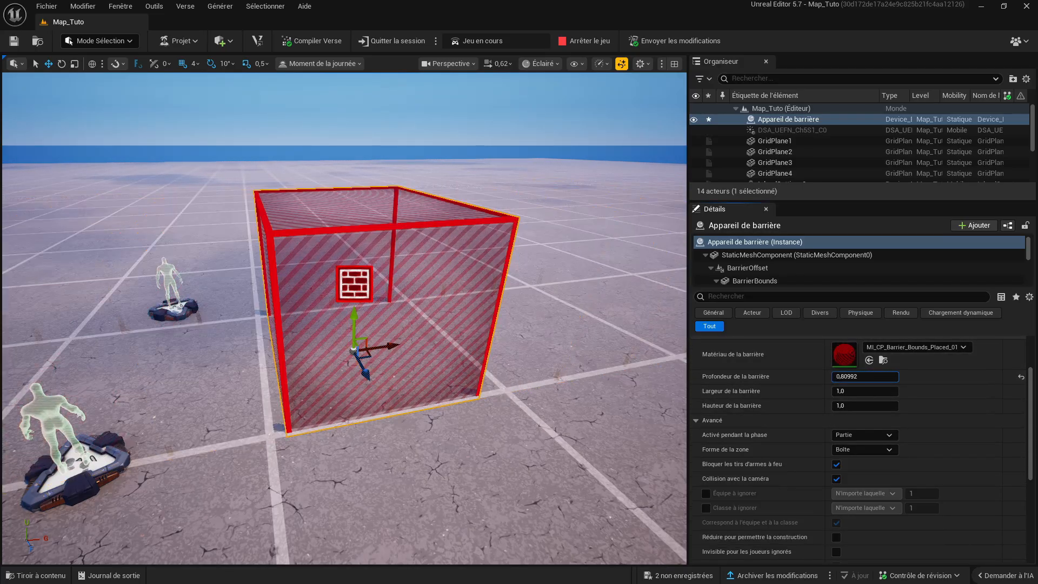
pyautogui.scroll(-3, 866, 416)
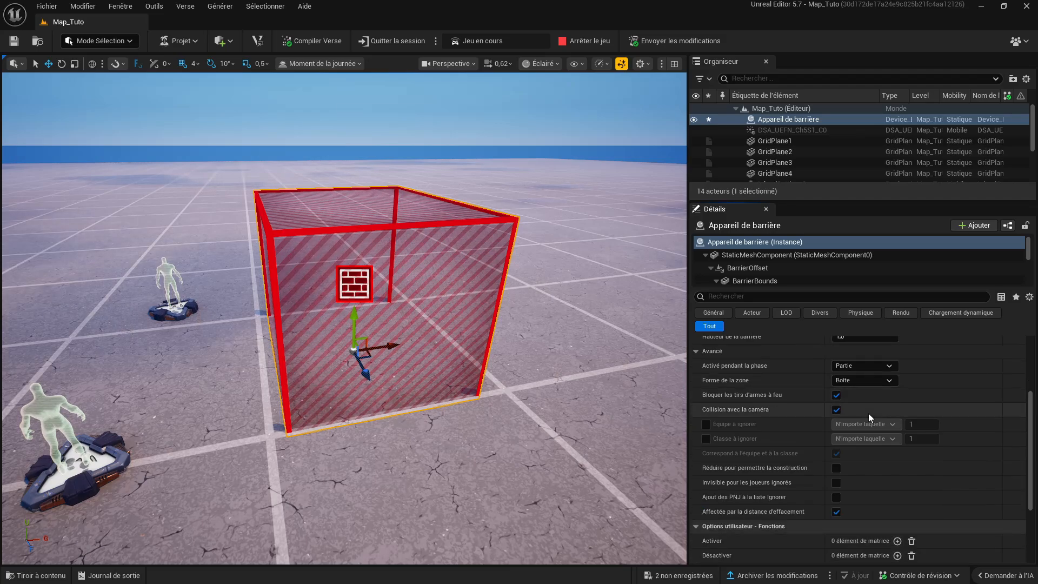
pyautogui.scroll(-2, 862, 412)
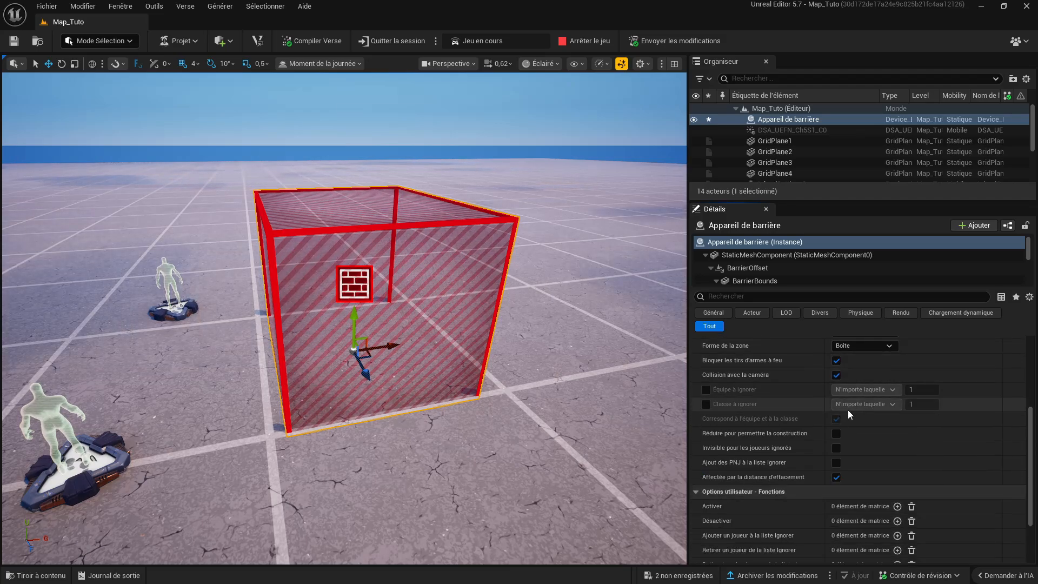
pyautogui.scroll(-3, 855, 407)
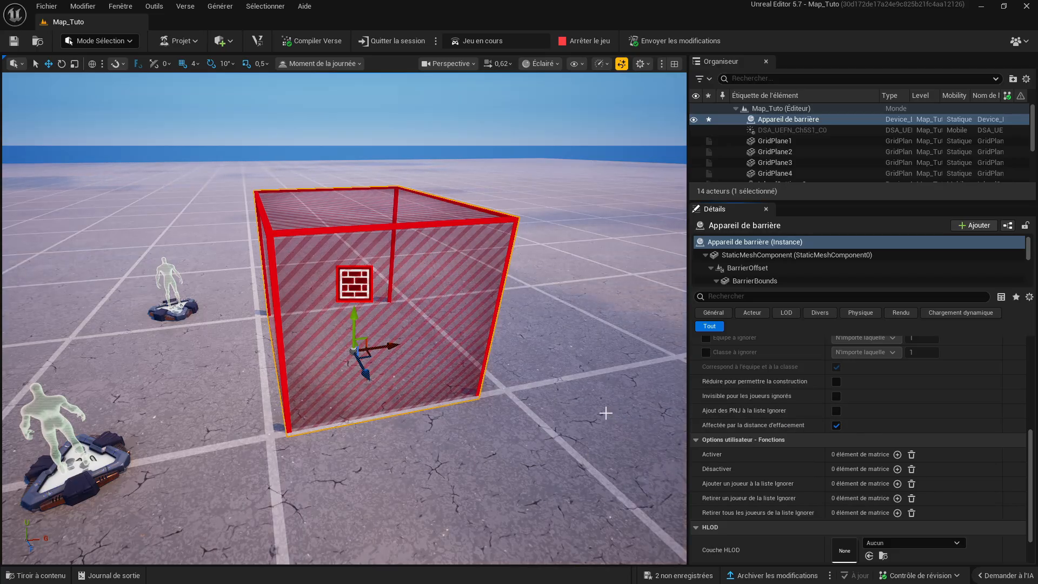
# - Search the Appareils folder for "bouto" and place a Bouton device in the open area beside the barrier
pyautogui.moveTo(606, 413); pyautogui.dragTo(627, 409, button='right')
pyautogui.press('d')
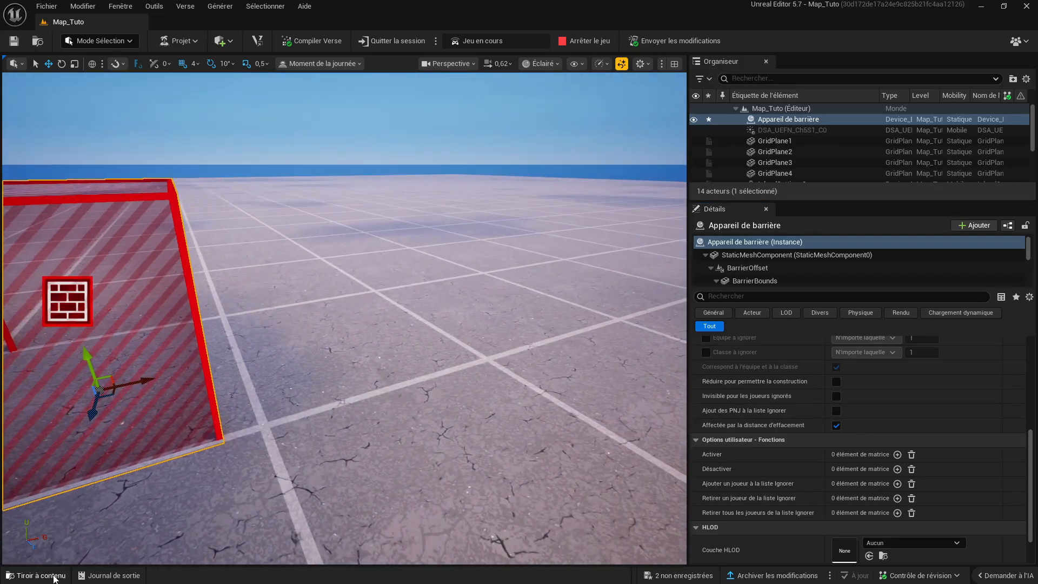
pyautogui.click(54, 577)
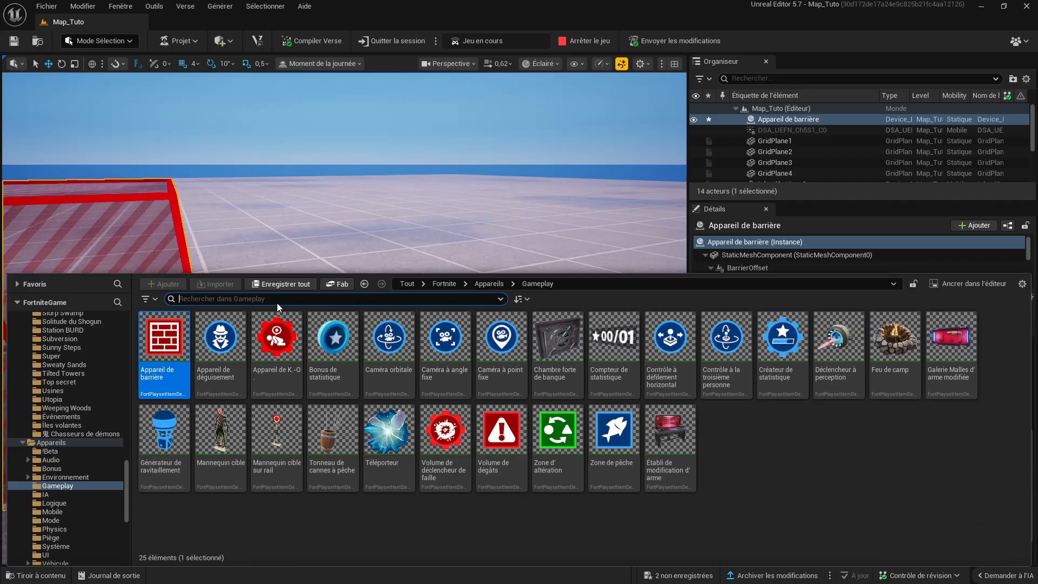
pyautogui.write('bouto')
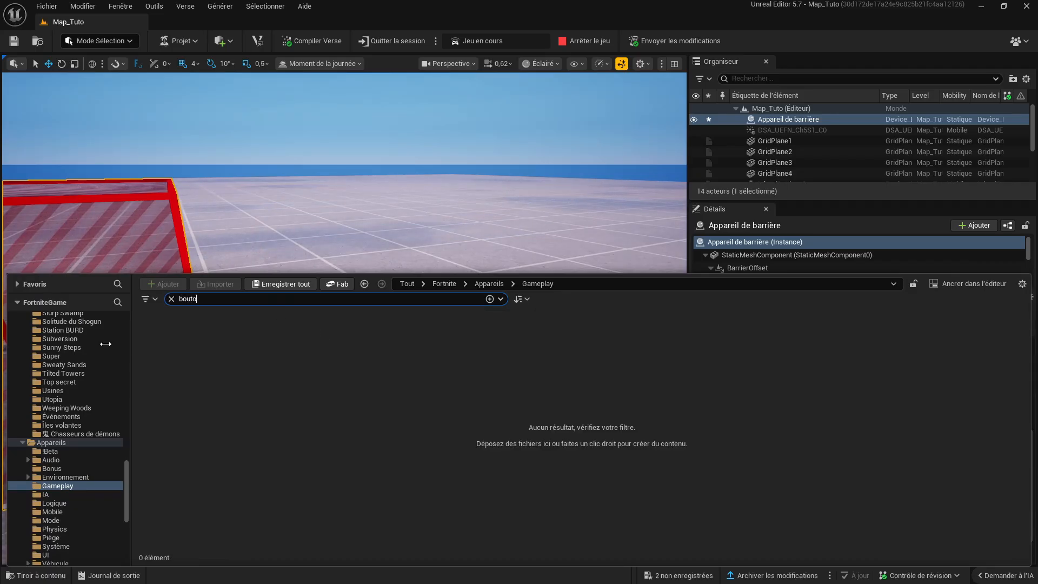
pyautogui.click(52, 443)
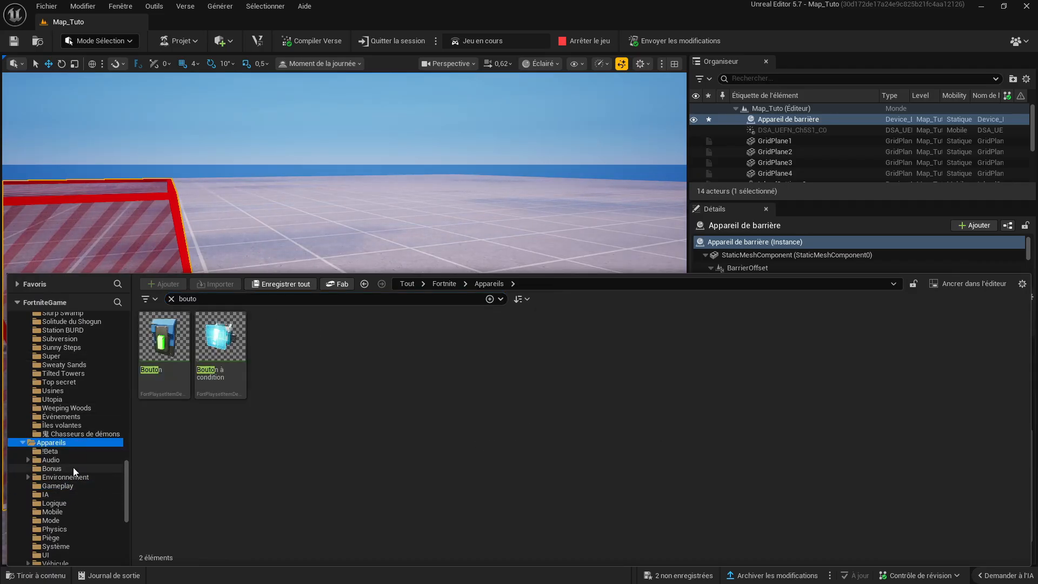
pyautogui.moveTo(168, 358); pyautogui.dragTo(394, 239)
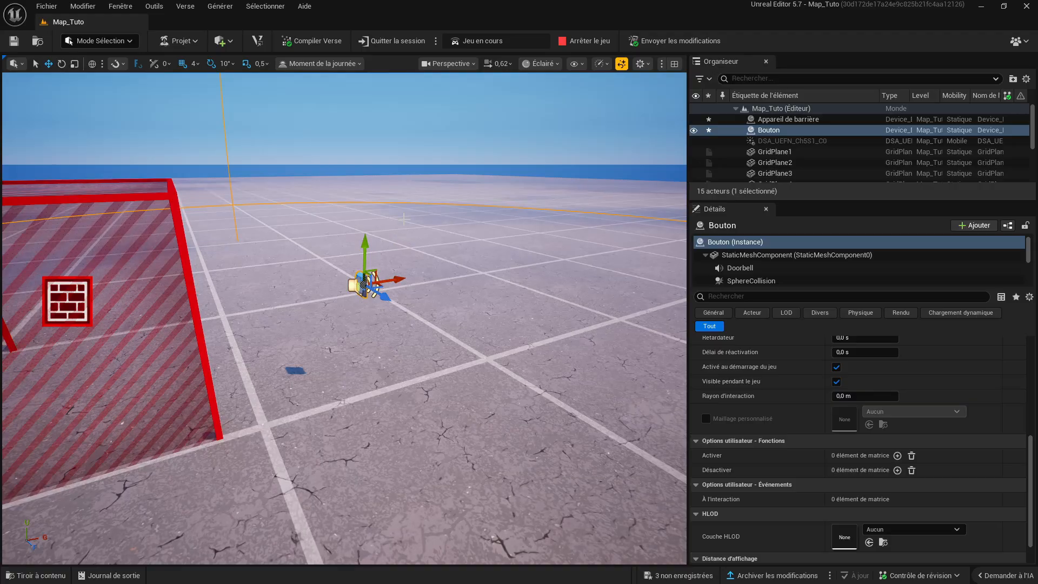
pyautogui.moveTo(400, 269); pyautogui.dragTo(362, 241, button='right')
pyautogui.press('w')
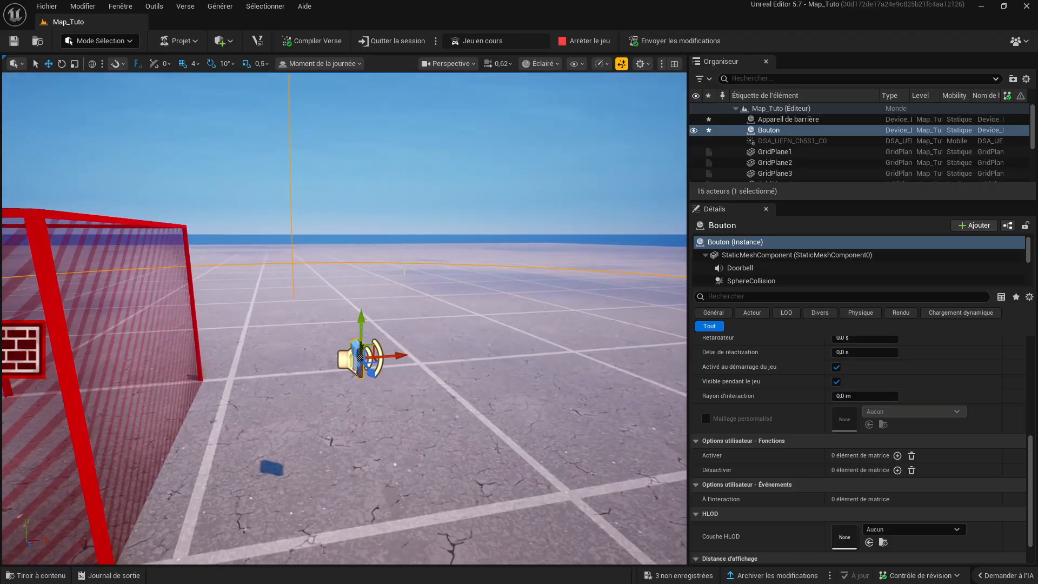
# - Rotate the Bouton device in place beside the barrier
pyautogui.press('e')
pyautogui.moveTo(348, 379); pyautogui.dragTo(420, 357)
pyautogui.press('w')
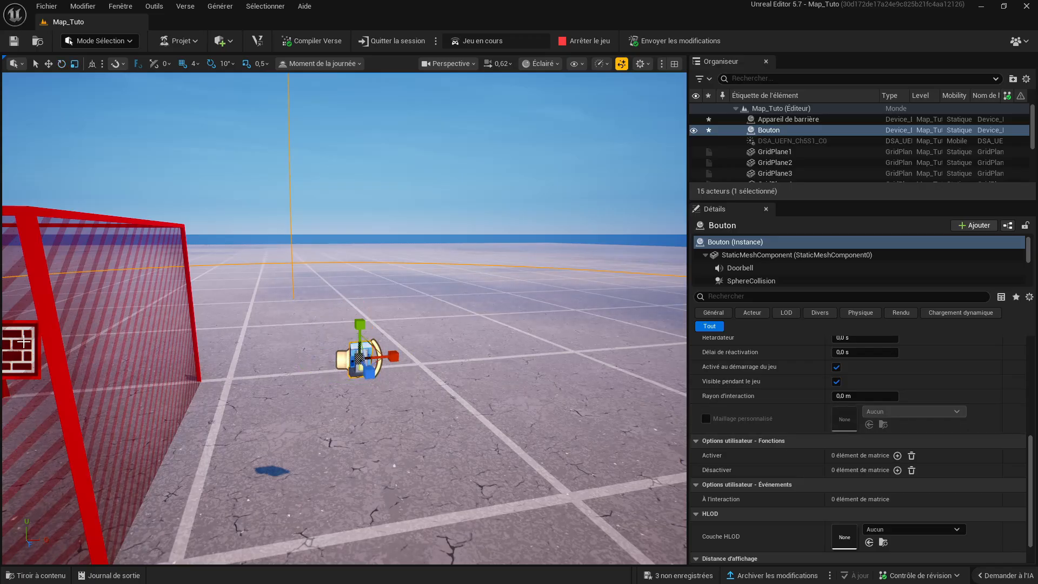
# - Set the barrier's Activé pendant la phase option to Aucune
pyautogui.click(39, 334)
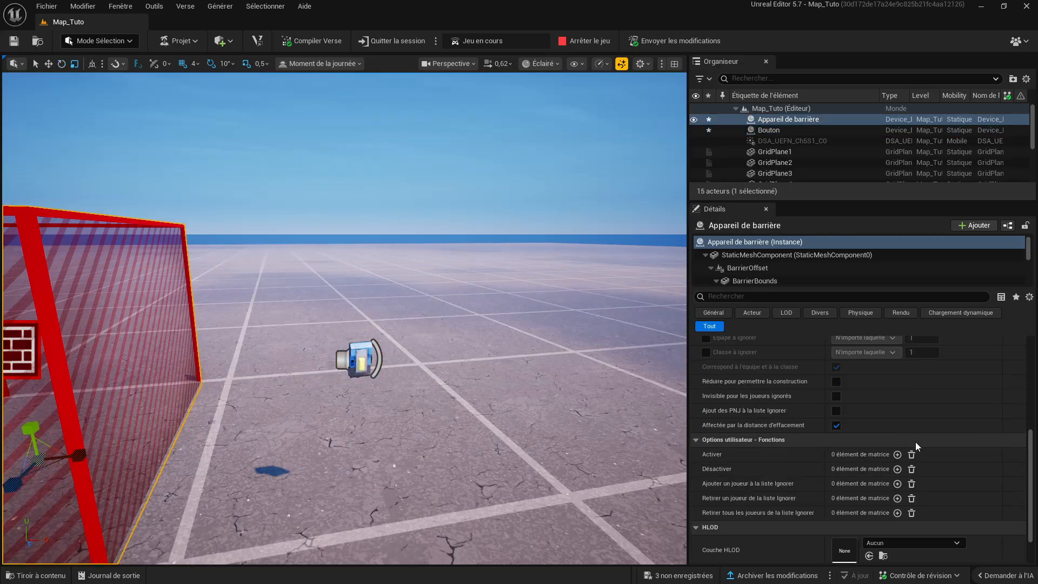
pyautogui.press('f')
pyautogui.scroll(5, 871, 454)
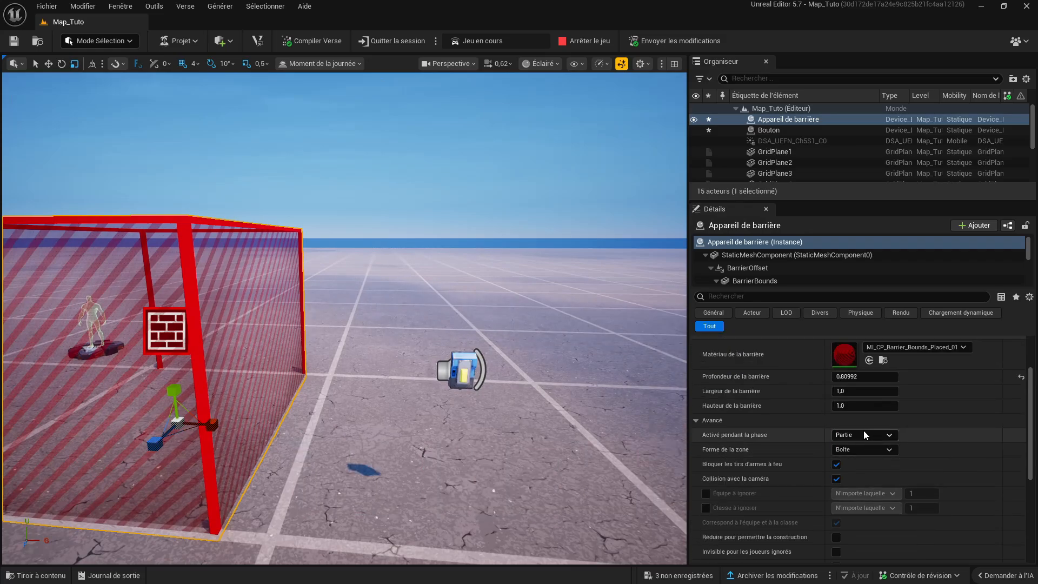
pyautogui.click(855, 435)
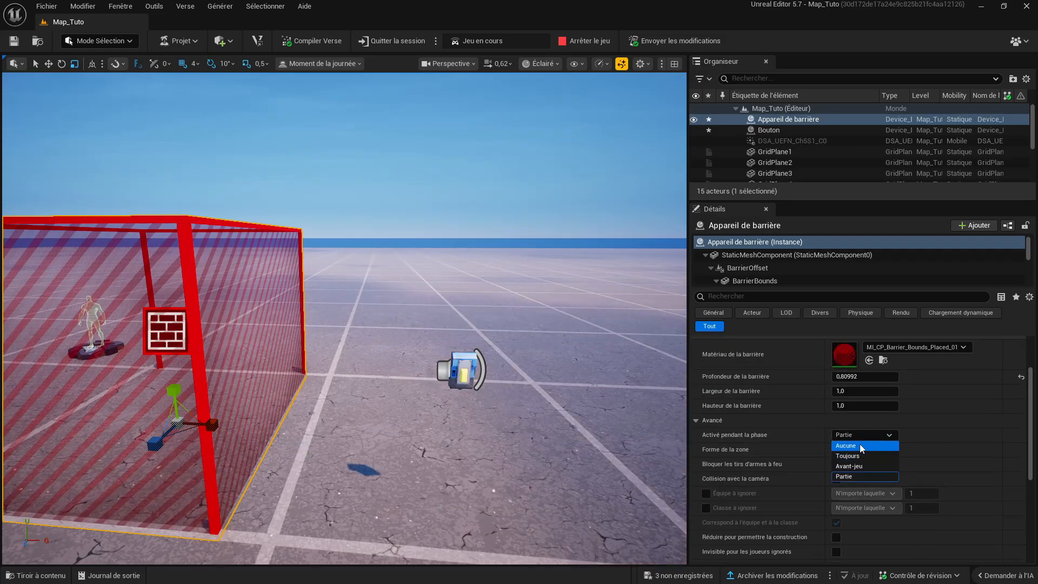
pyautogui.click(859, 444)
pyautogui.moveTo(539, 430); pyautogui.dragTo(572, 444, button='right')
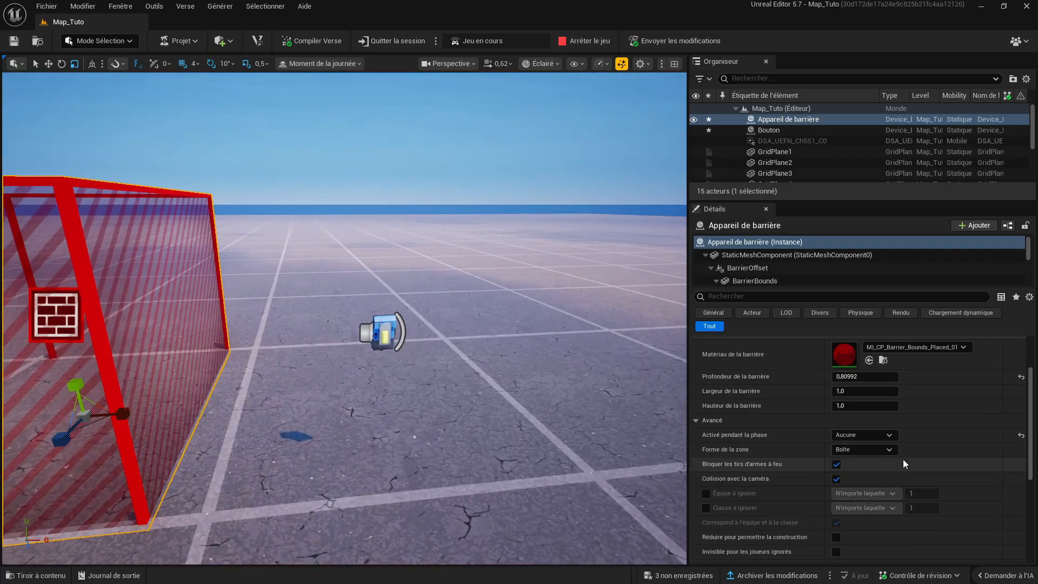
# - Add an entry to the barrier's Activer function, bound to the Bouton device's À l'interaction event
pyautogui.scroll(-4, 856, 441)
pyautogui.scroll(-3, 853, 427)
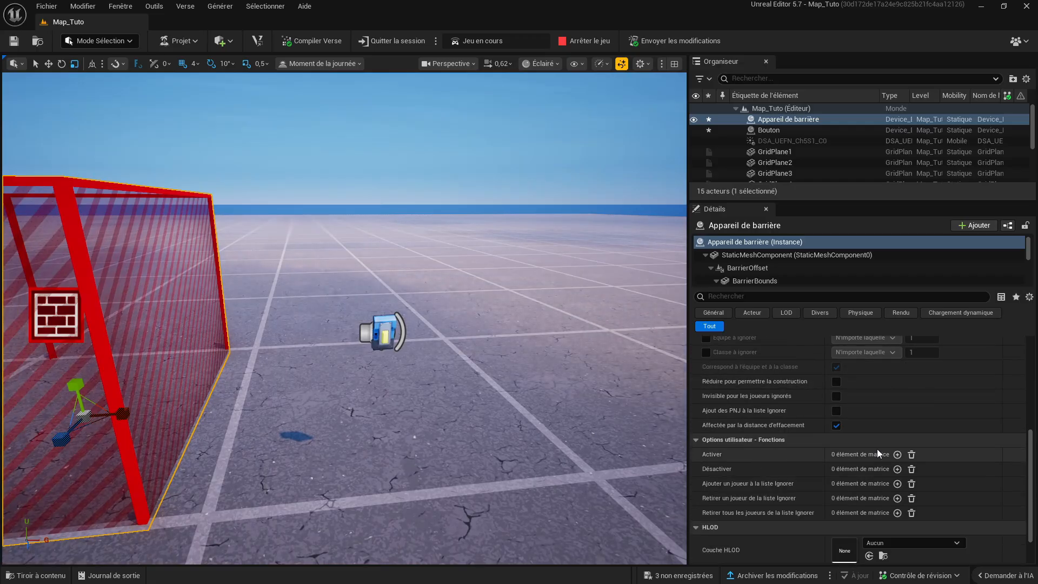
pyautogui.click(897, 454)
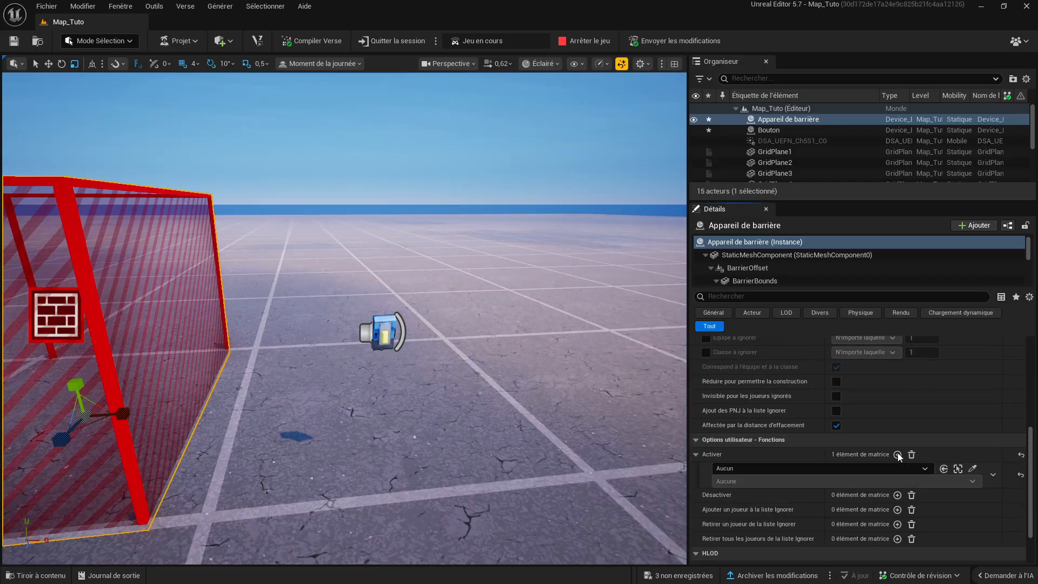
pyautogui.click(973, 468)
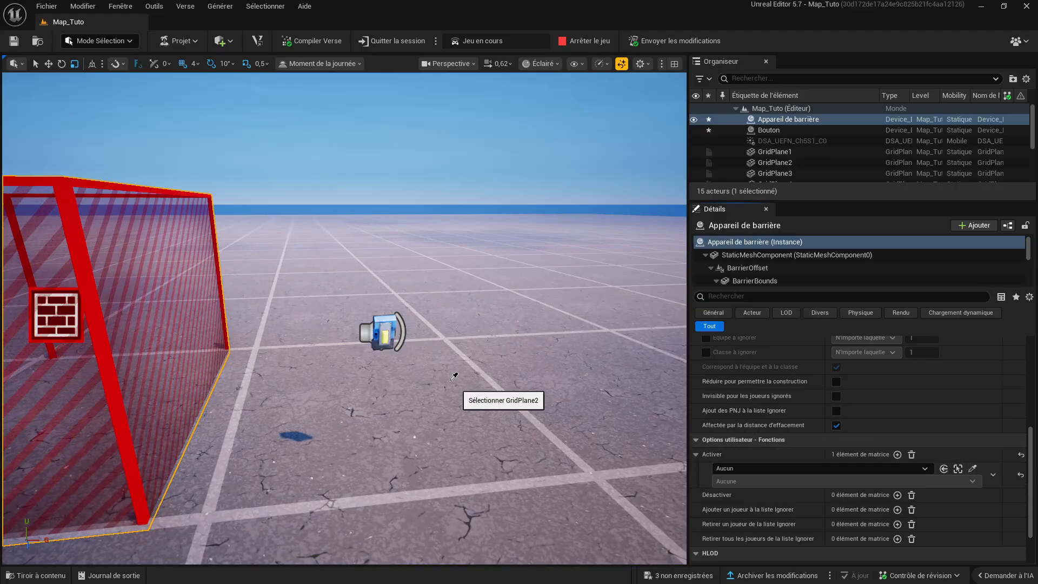
pyautogui.click(385, 335)
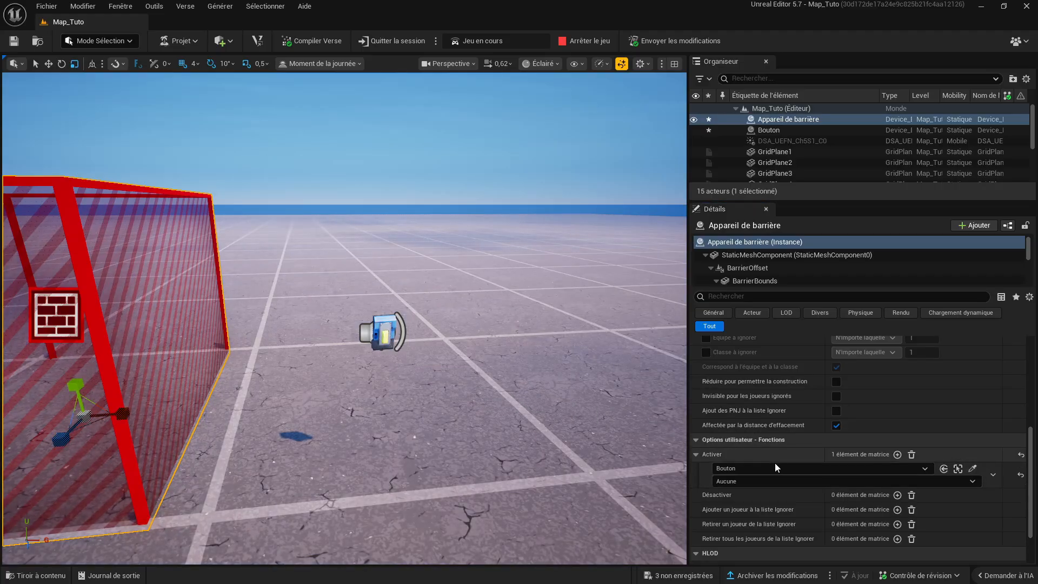
pyautogui.click(751, 481)
pyautogui.click(741, 505)
pyautogui.moveTo(606, 382); pyautogui.dragTo(563, 377, button='right')
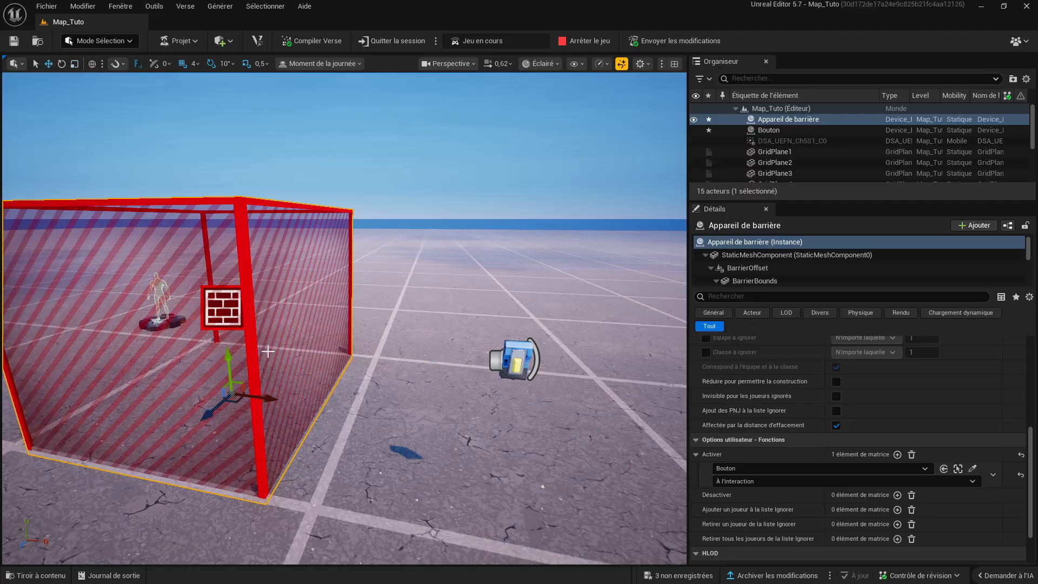
# - Examine the barrier and its linked button from several viewpoints in the level
pyautogui.moveTo(307, 339)
pyautogui.mouseDown(button='right')
pyautogui.moveTo(324, 330)
pyautogui.moveTo(302, 344)
pyautogui.mouseUp(button='right')
pyautogui.press('s')
pyautogui.press('w')
pyautogui.press('s')
pyautogui.press('a')
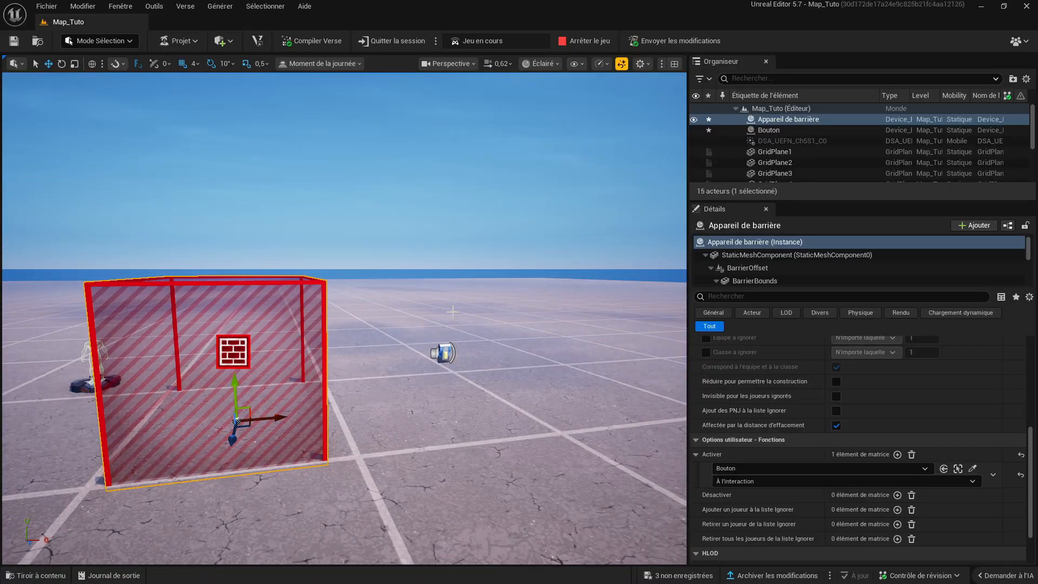
pyautogui.scroll(-1, 290, 332)
pyautogui.moveTo(325, 372); pyautogui.dragTo(298, 394, button='right')
pyautogui.press('w')
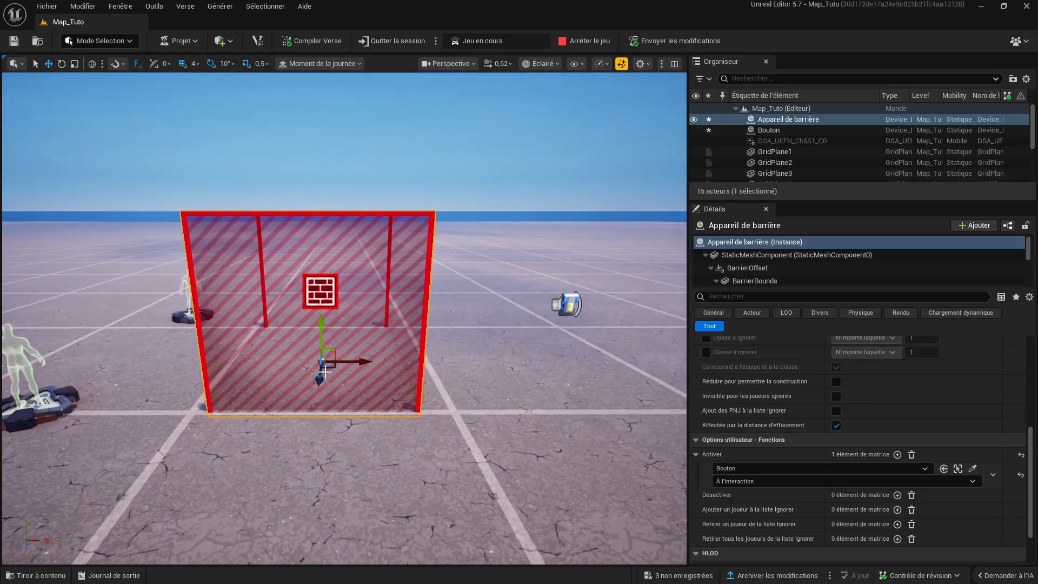
# - Place an Asteria CrateBarrel Crate Small A from the Redline Rig folder near the spawn pads, at a translation of about 164, 0, 356
pyautogui.click(30, 576)
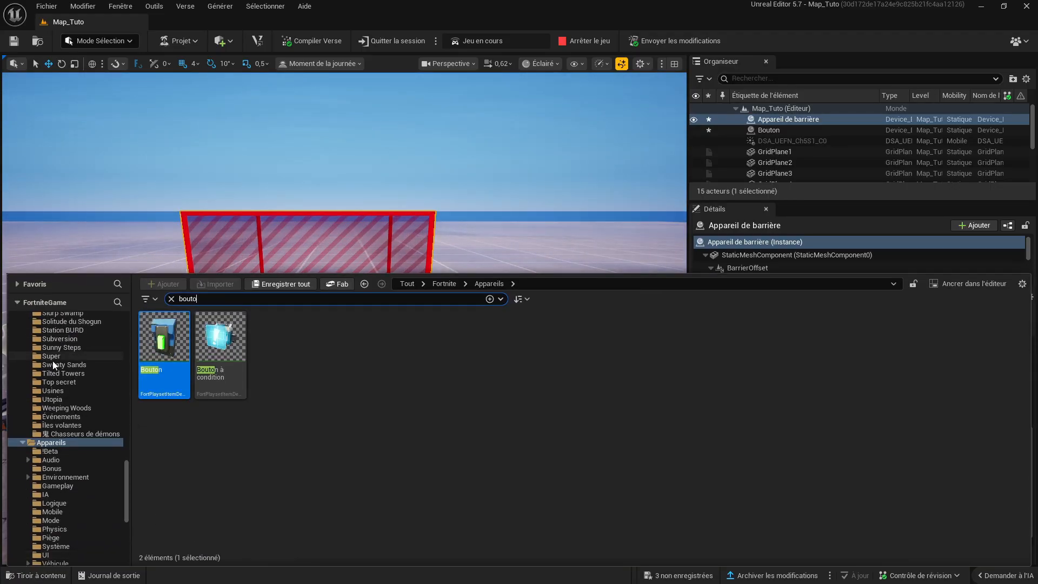
pyautogui.scroll(10, 54, 365)
pyautogui.click(60, 399)
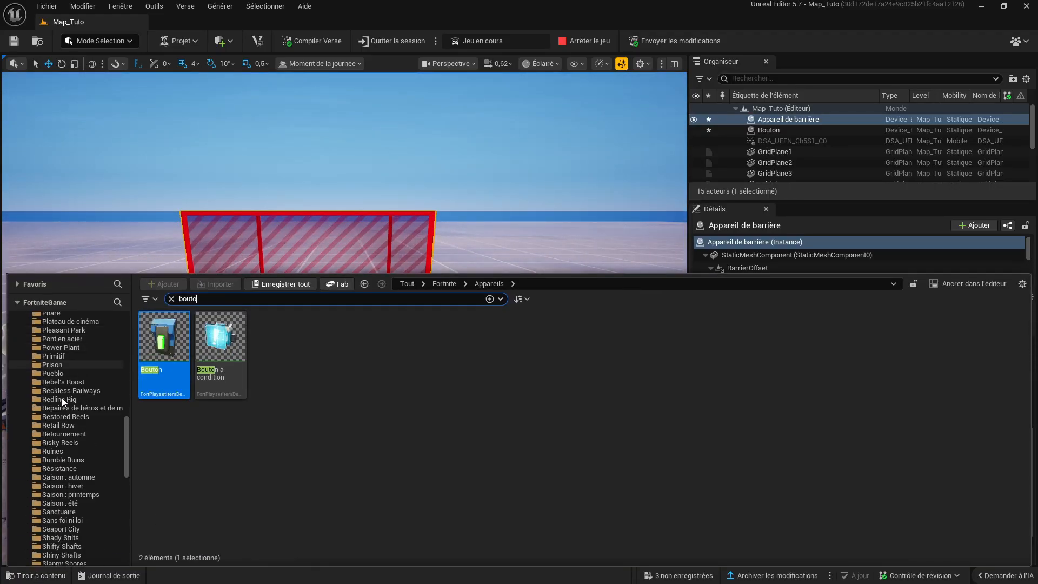
pyautogui.click(172, 299)
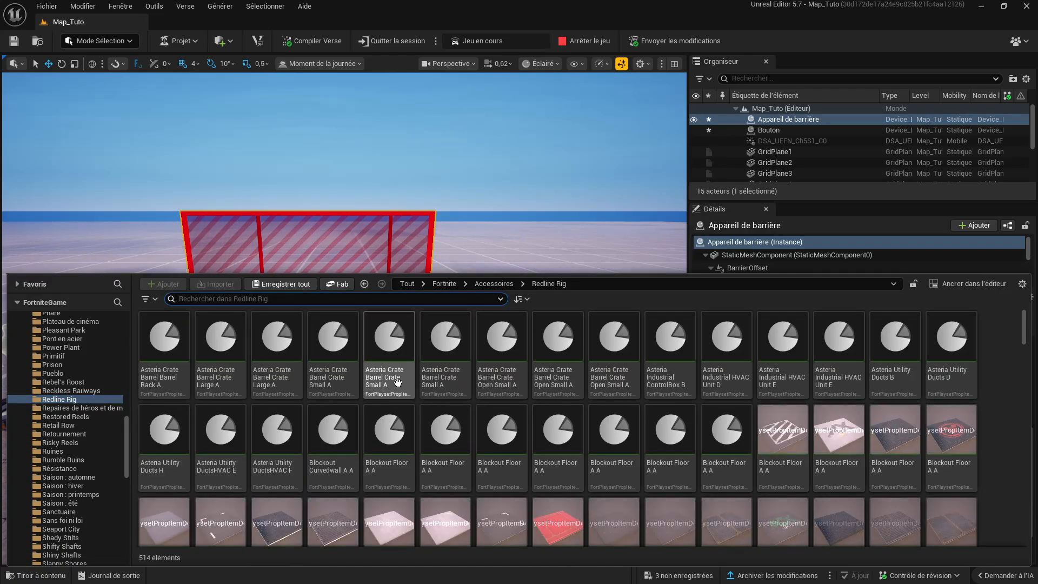
pyautogui.click(335, 333)
pyautogui.moveTo(340, 307); pyautogui.dragTo(103, 427)
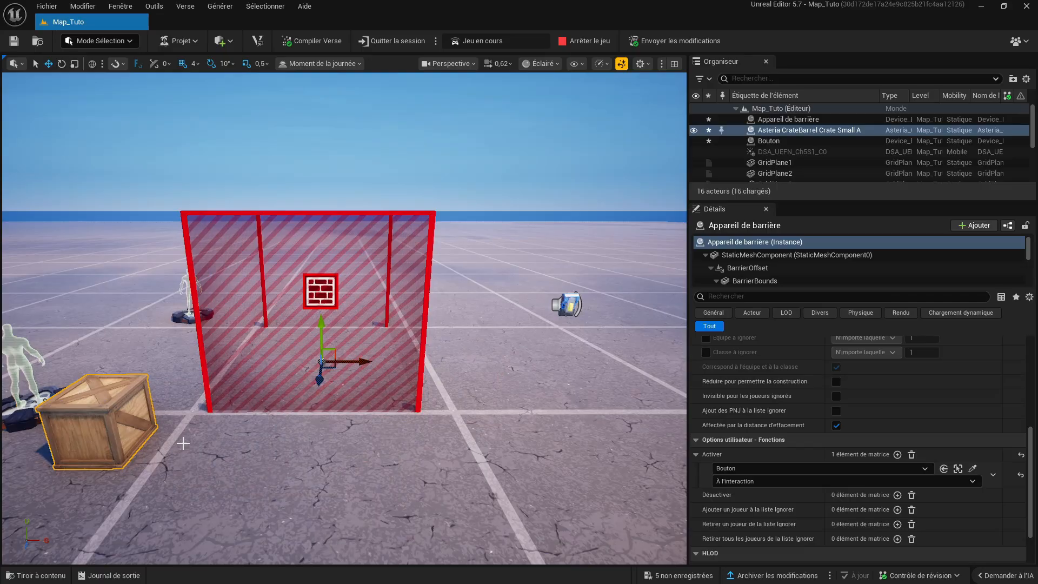
# - Stretch the crate along X to a scale of about 1,1275 in its transform properties
pyautogui.click(843, 131)
pyautogui.scroll(-2, 839, 430)
pyautogui.scroll(10, 838, 430)
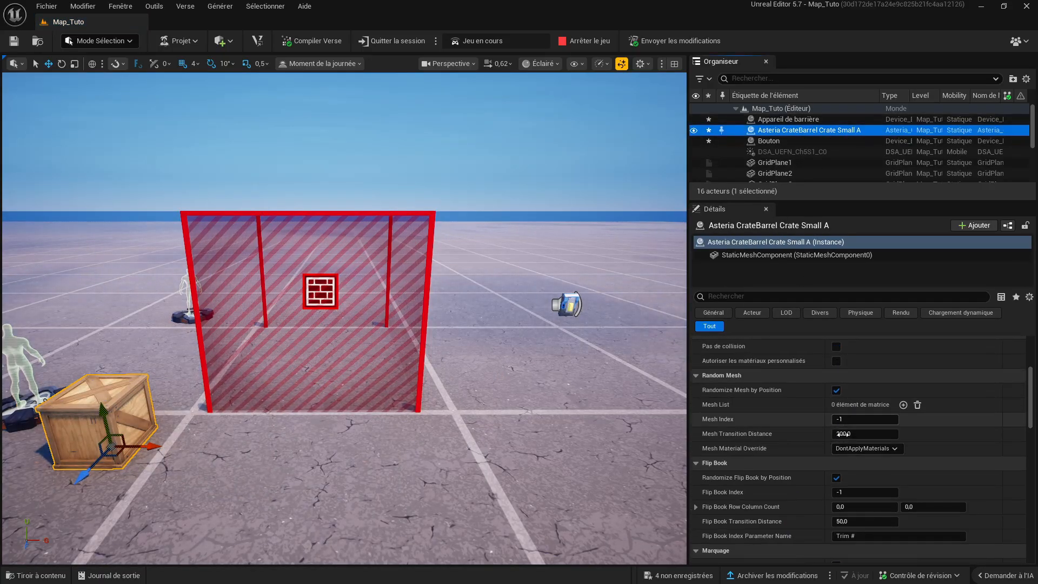
pyautogui.moveTo(883, 385); pyautogui.dragTo(912, 384)
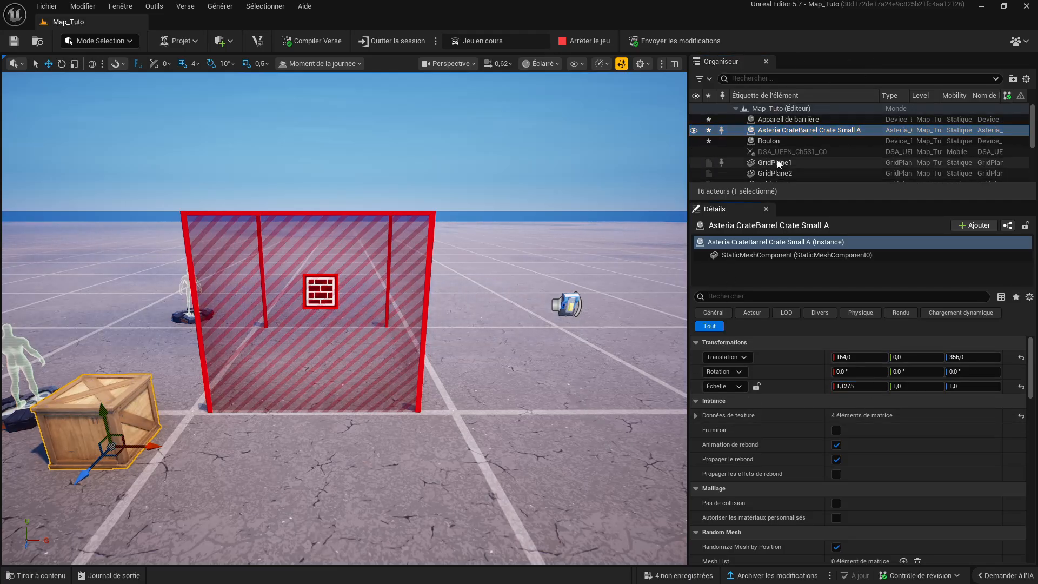
# - Move the crate to a translation of about 160, 0, 756
pyautogui.moveTo(378, 286); pyautogui.dragTo(243, 357, button='right')
pyautogui.moveTo(484, 342); pyautogui.dragTo(249, 326)
pyautogui.moveTo(252, 325); pyautogui.dragTo(284, 321, button='right')
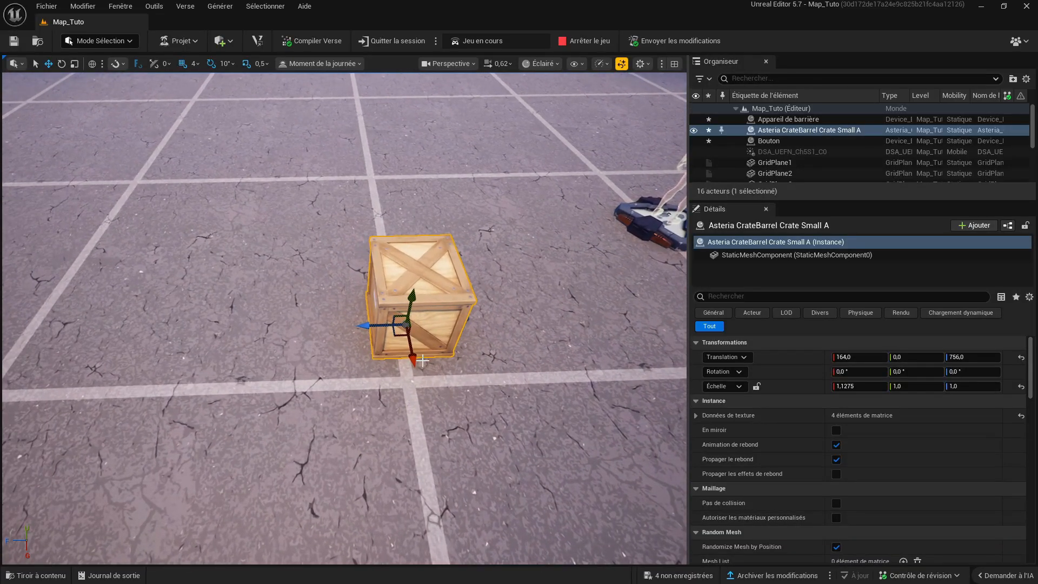
pyautogui.moveTo(414, 358)
pyautogui.mouseDown()
pyautogui.moveTo(422, 397)
pyautogui.moveTo(412, 356)
pyautogui.mouseUp()
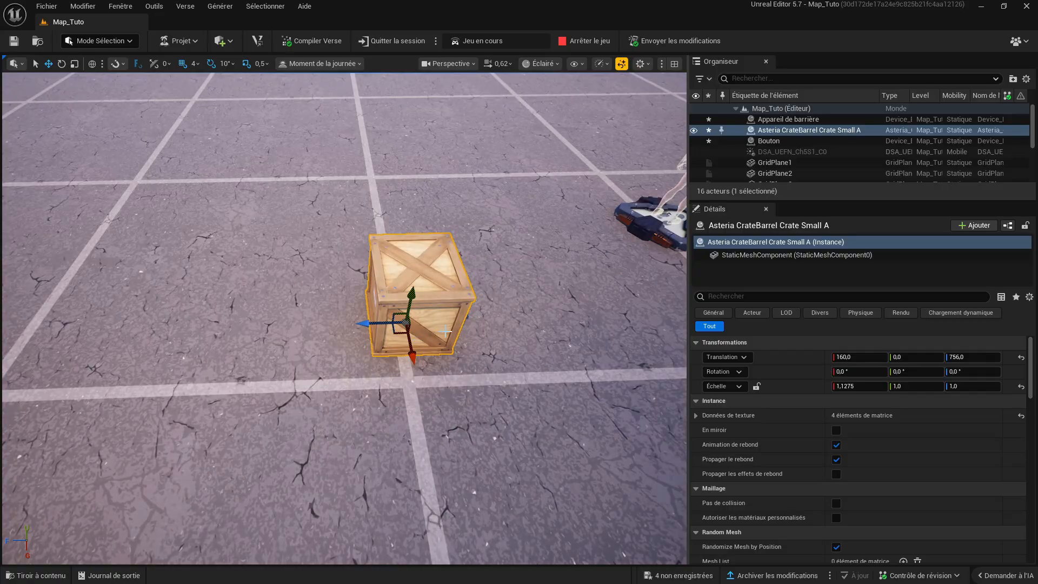
# - Rotate the crate to -180°, 80°, -180° and scale it to 1,5 along X
pyautogui.press('e')
pyautogui.moveTo(354, 338); pyautogui.dragTo(385, 368)
pyautogui.moveTo(415, 317); pyautogui.dragTo(409, 270)
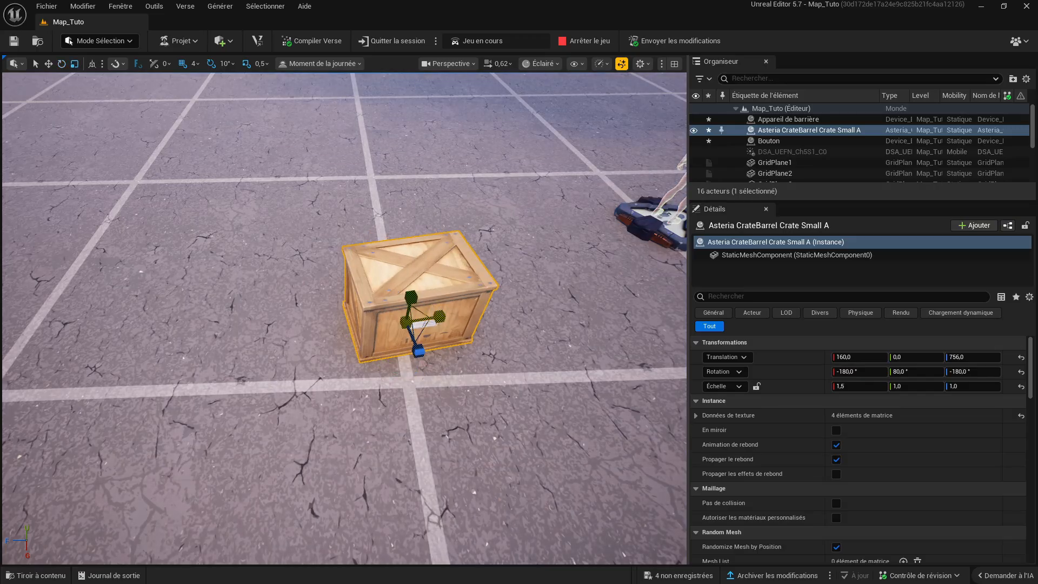
pyautogui.moveTo(412, 290)
pyautogui.mouseDown()
pyautogui.moveTo(412, 255)
pyautogui.moveTo(412, 281)
pyautogui.mouseUp()
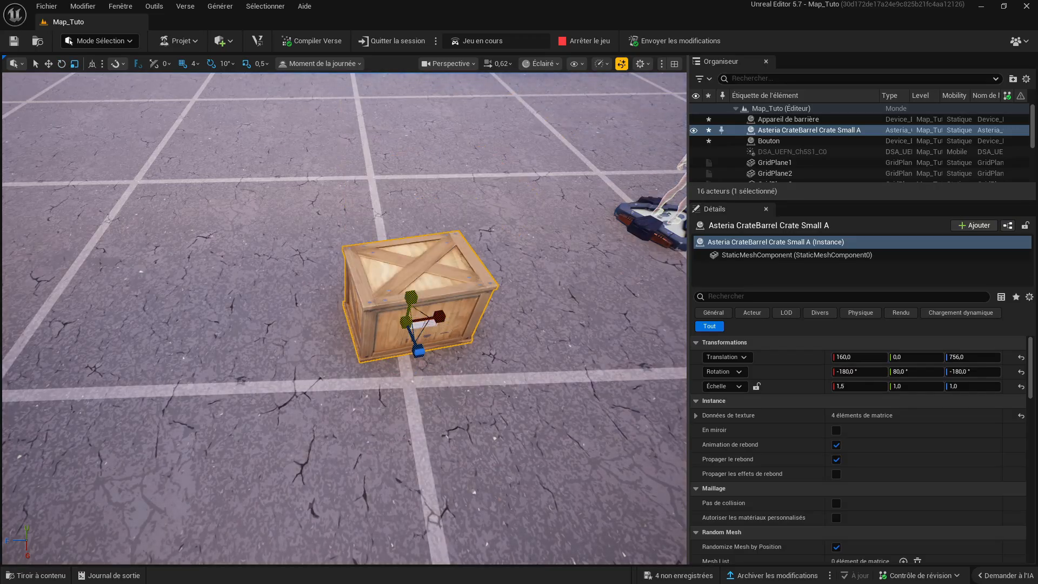
pyautogui.moveTo(421, 358); pyautogui.dragTo(525, 303, button='right')
# - Select the Appareil de barrière device again and open the Explorateur Verse
pyautogui.press('w')
pyautogui.moveTo(432, 303); pyautogui.dragTo(391, 314, button='right')
pyautogui.press('d')
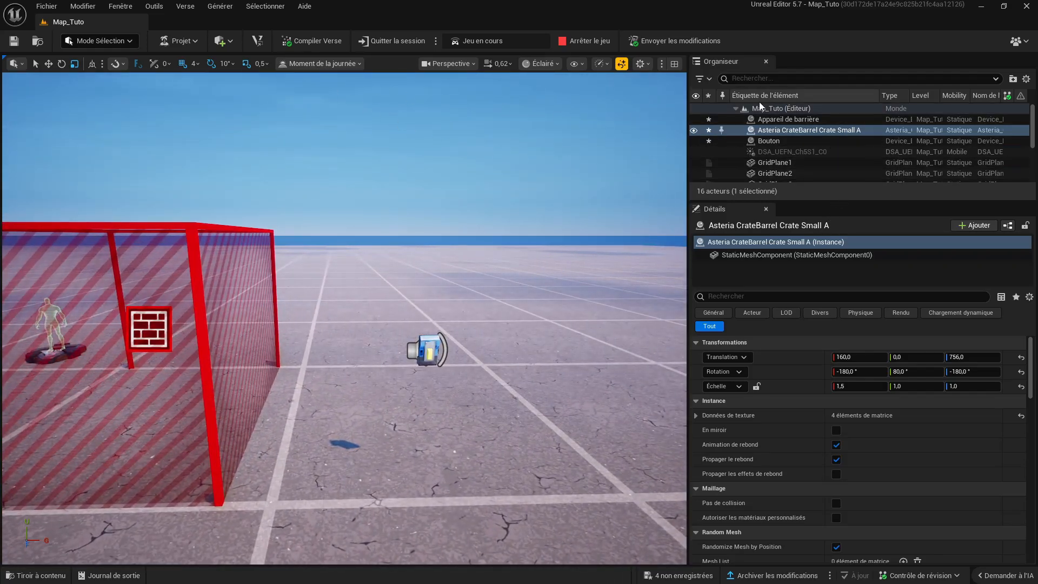
pyautogui.click(790, 107)
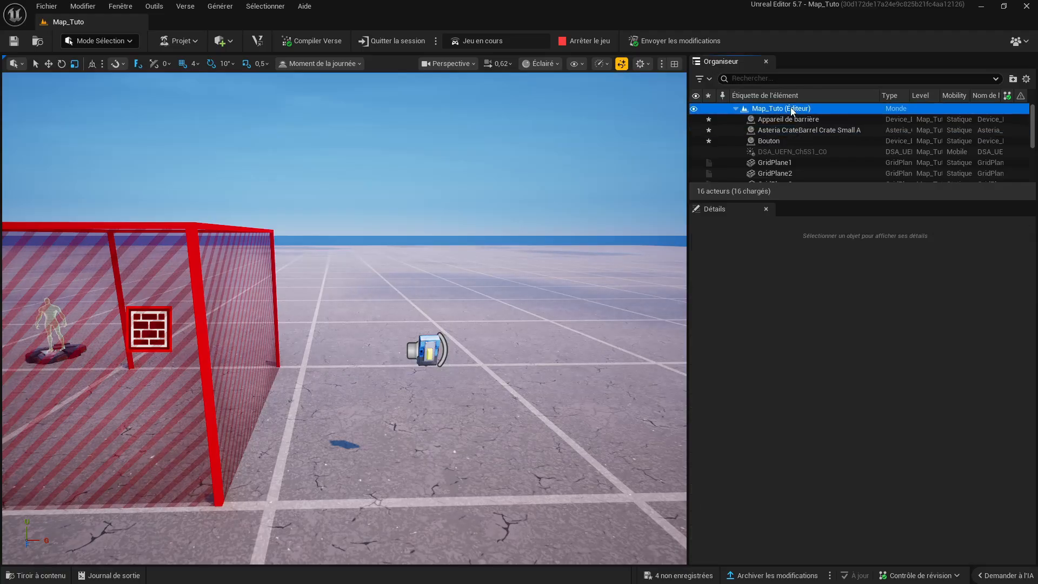
pyautogui.click(796, 120)
pyautogui.moveTo(454, 164)
pyautogui.mouseDown(button='right')
pyautogui.moveTo(489, 164)
pyautogui.moveTo(470, 211)
pyautogui.moveTo(469, 162)
pyautogui.moveTo(454, 154)
pyautogui.mouseUp(button='right')
pyautogui.press('s')
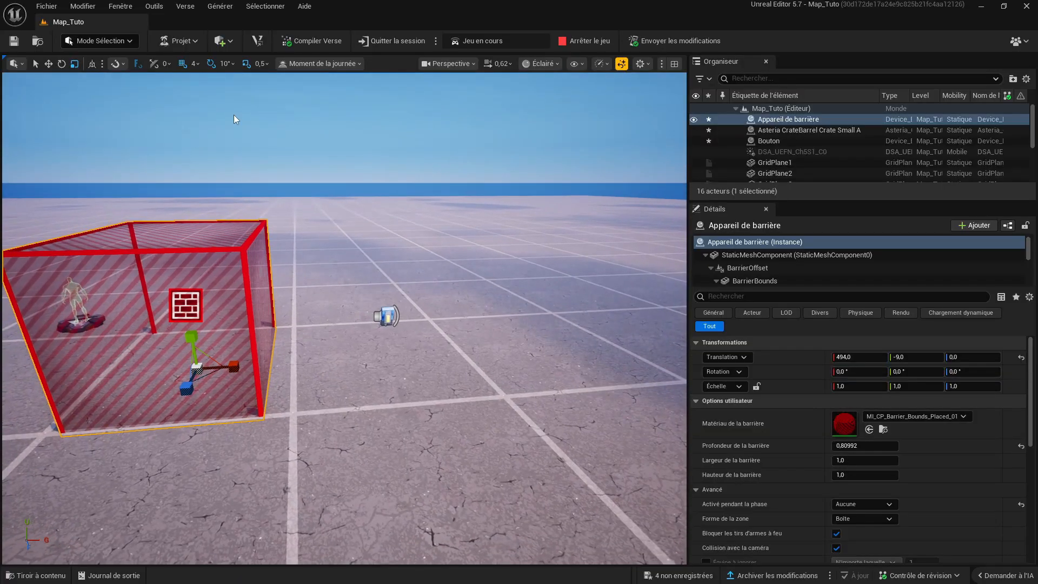
pyautogui.click(188, 7)
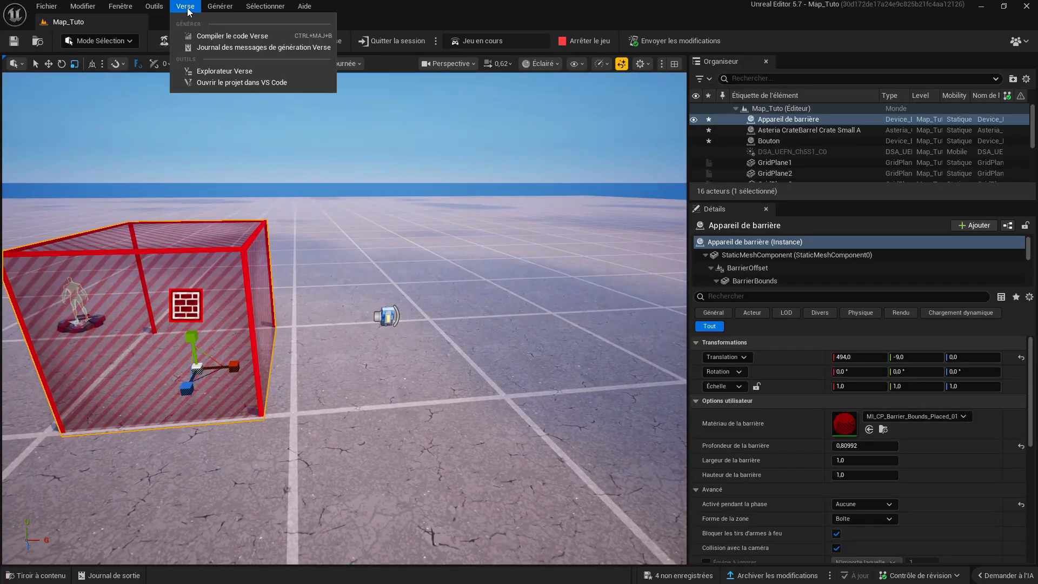
pyautogui.click(209, 73)
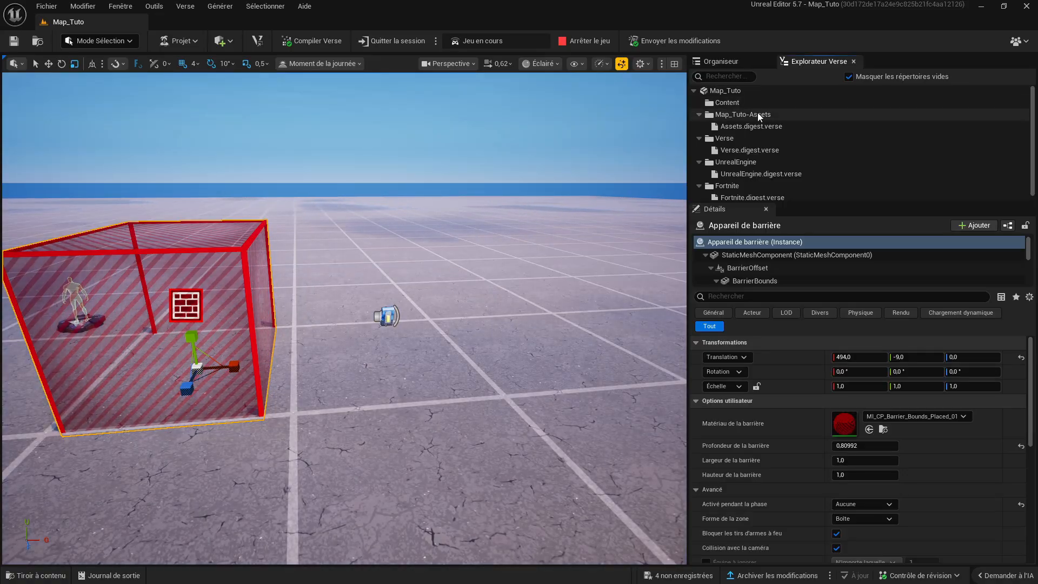
# - Switch to Discord and examine the free-stuff posts Instant Respawn (1v1) and Mode Spectateur Avec Bouton Respawn, including the latter's Verse code
pyautogui.press('super')
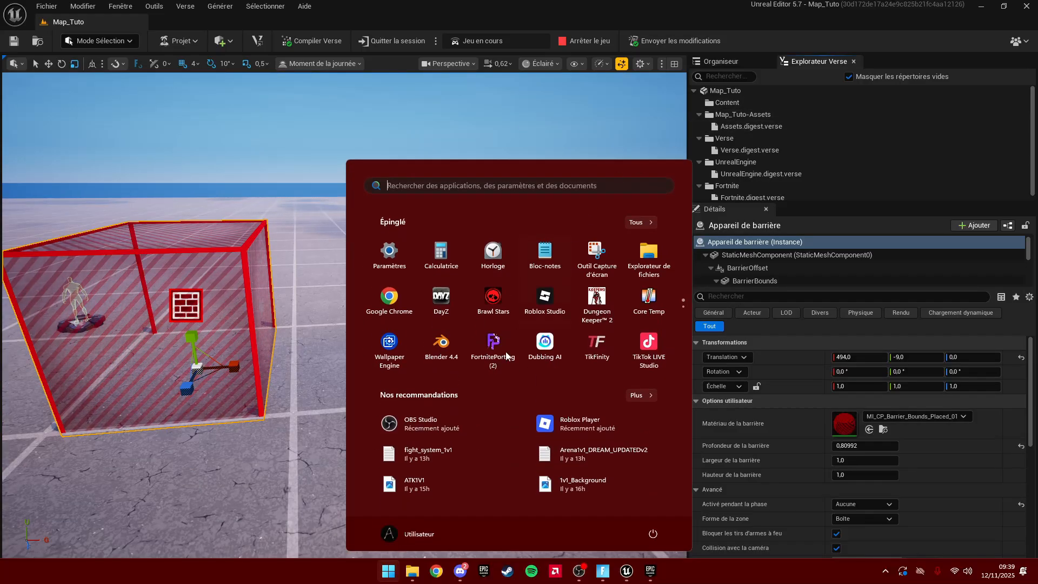
pyautogui.click(460, 571)
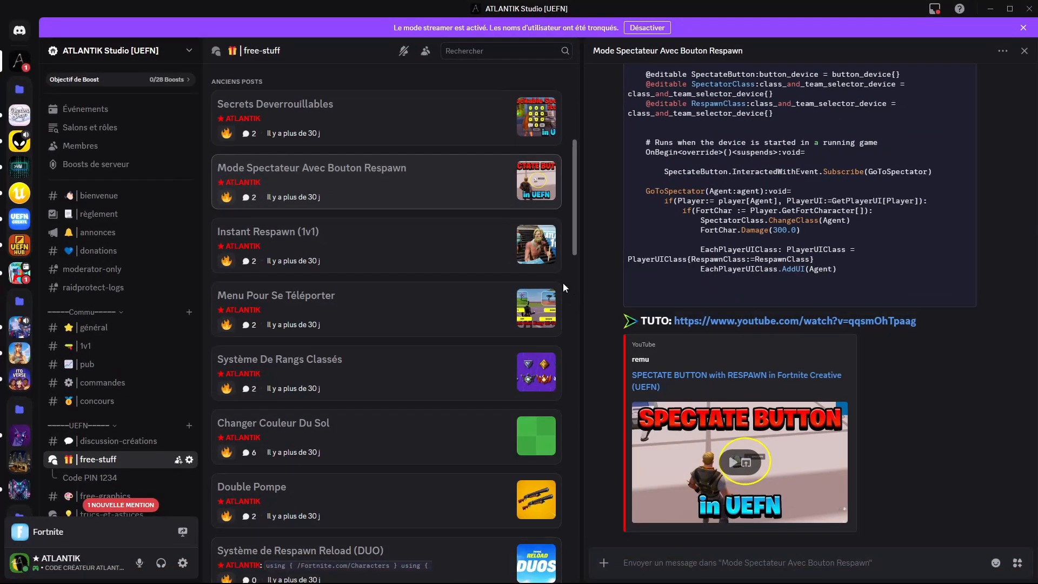
pyautogui.scroll(-3, 388, 113)
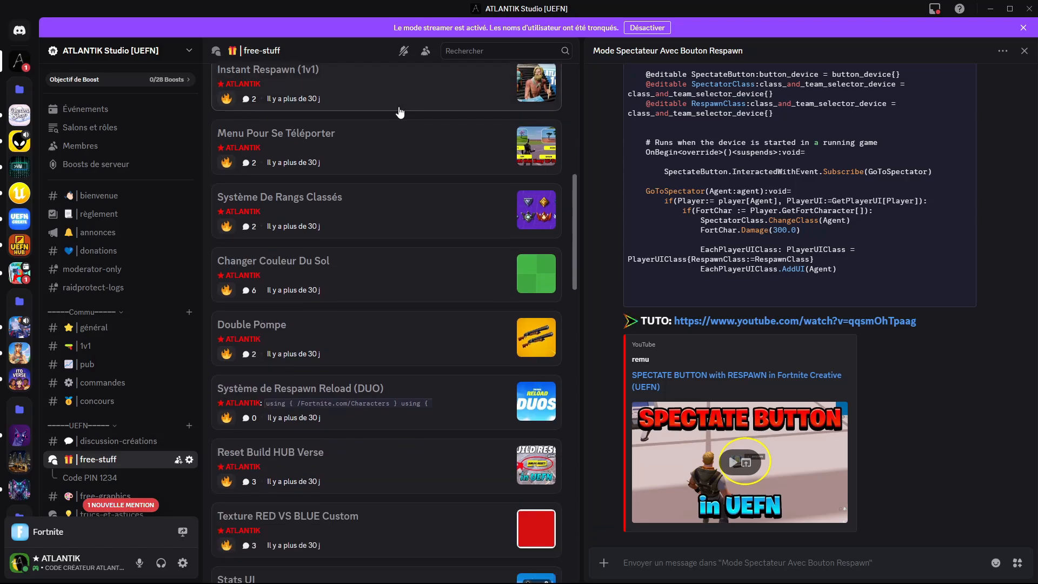
pyautogui.scroll(3, 364, 150)
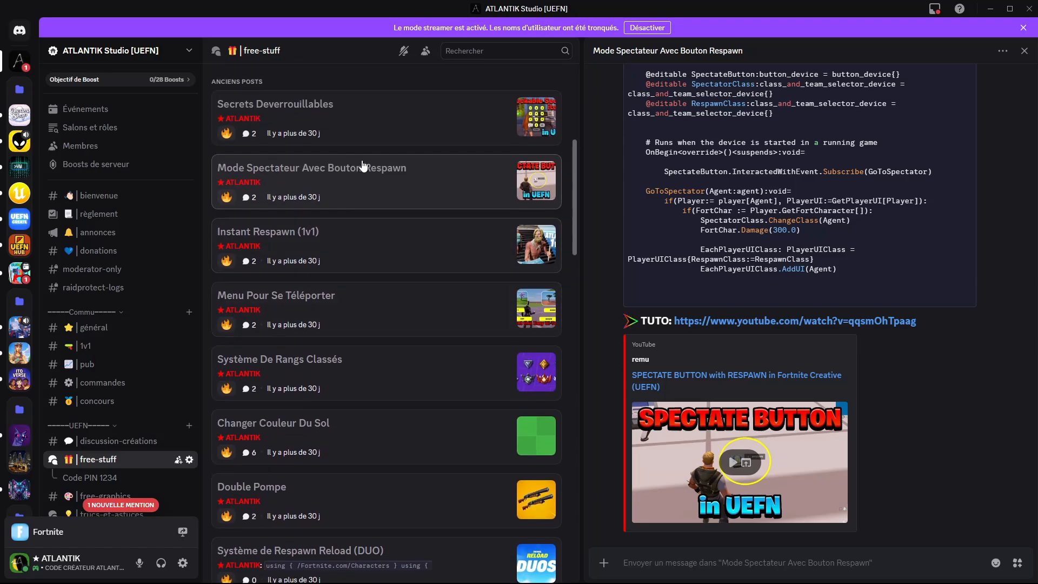
pyautogui.click(337, 244)
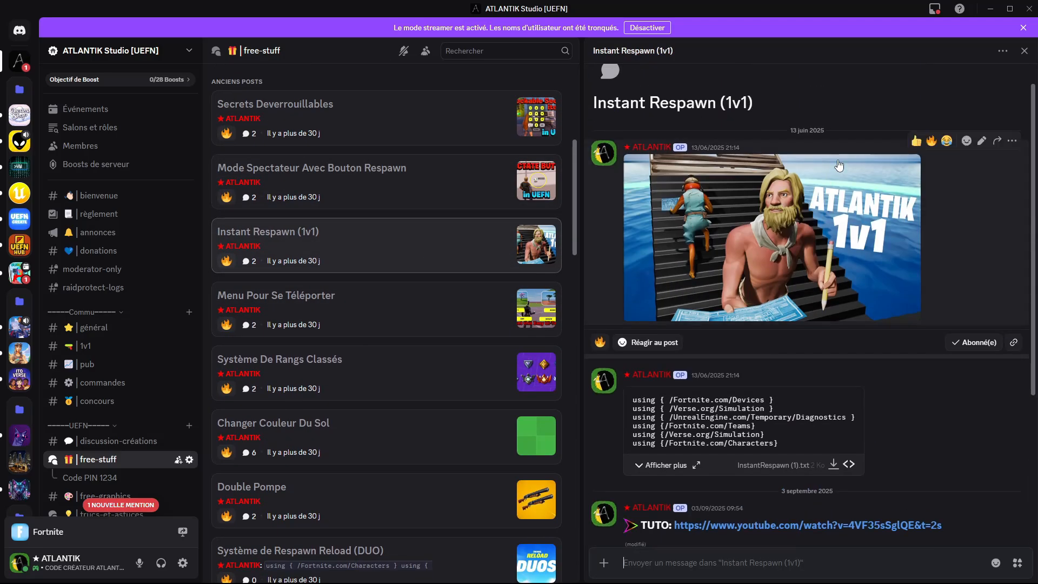
pyautogui.click(324, 170)
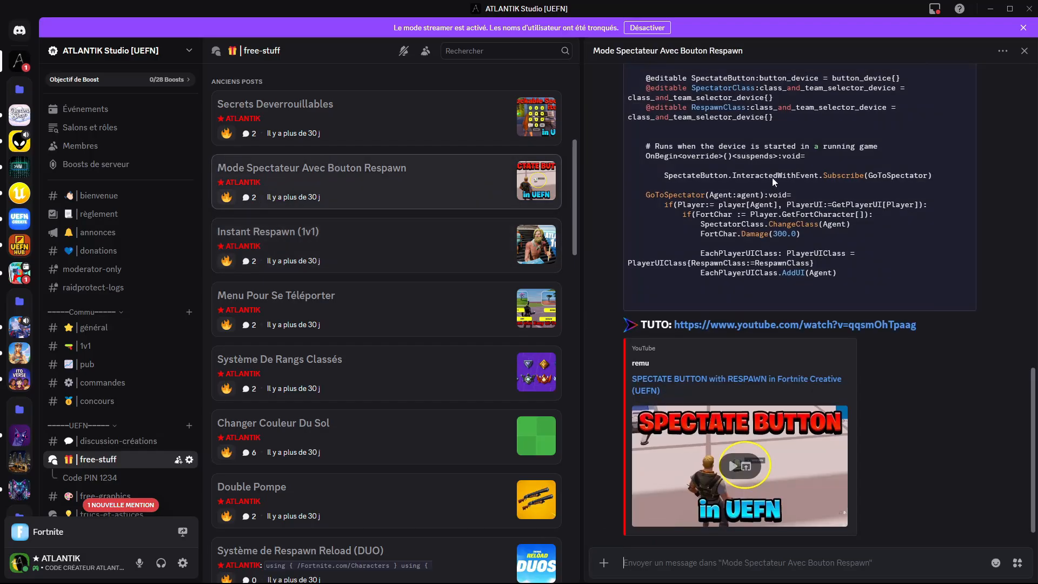
pyautogui.scroll(10, 737, 166)
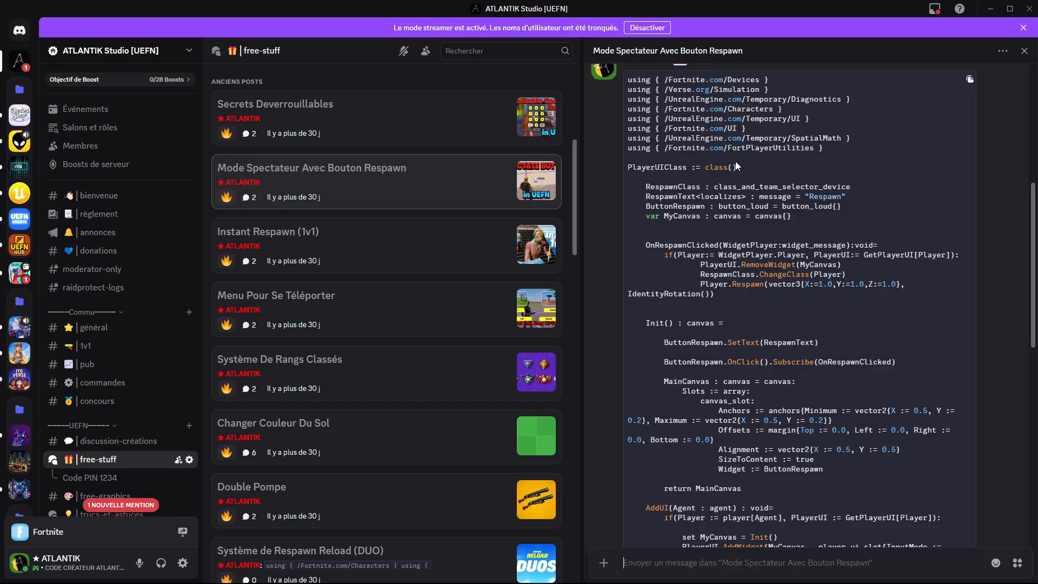
pyautogui.scroll(-2, 737, 166)
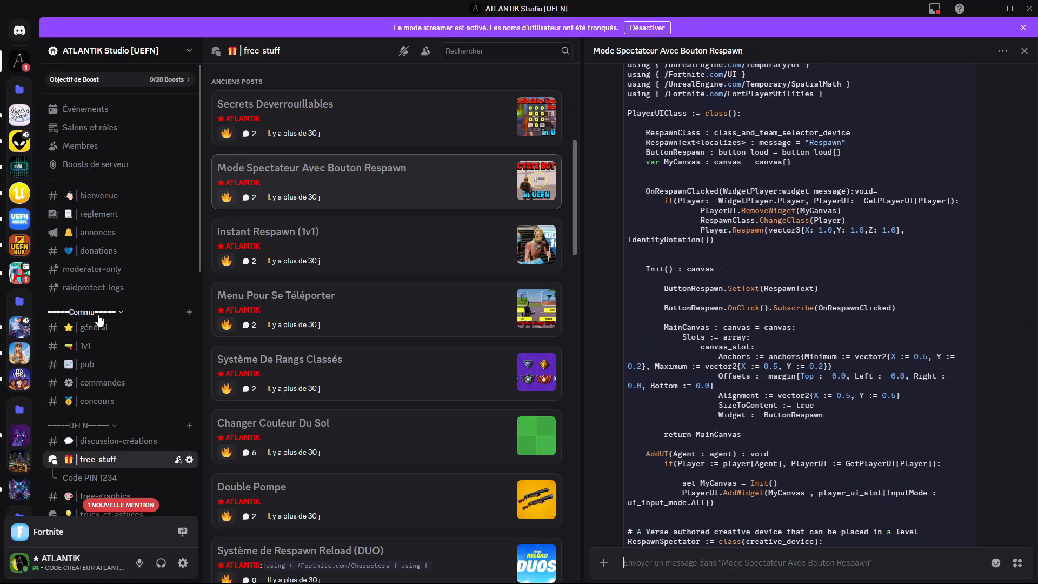
# - Look at the discussion-créations channel on the Discord server and return to Unreal Editor
pyautogui.scroll(-3, 139, 362)
pyautogui.scroll(-1, 139, 361)
pyautogui.click(98, 338)
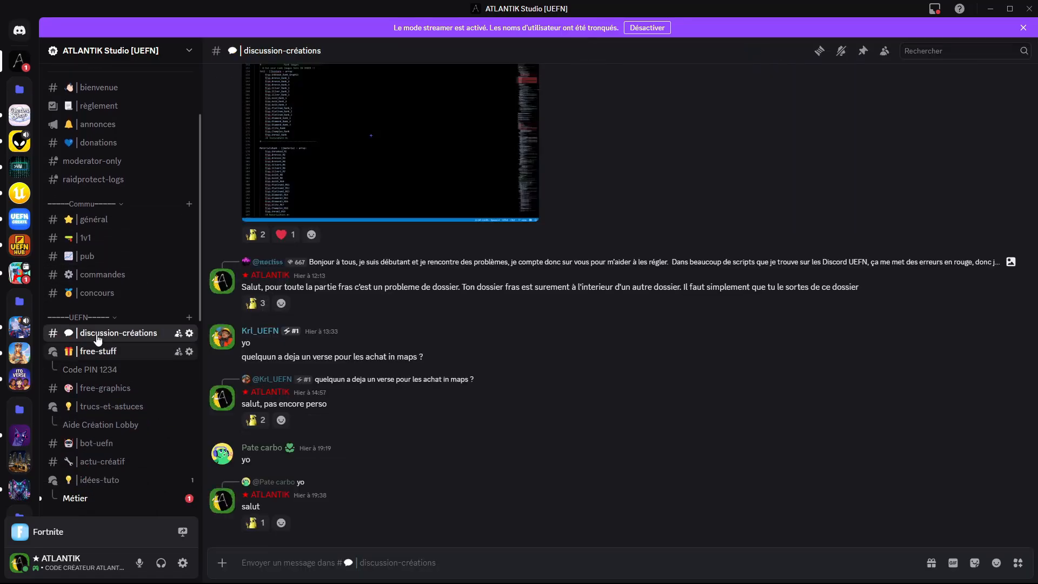
pyautogui.click(990, 15)
# - Quit the running session and relaunch it, saving the barrier, crate, Bouton and Player 1 Spawn Pad changes
pyautogui.moveTo(540, 300); pyautogui.dragTo(498, 290, button='right')
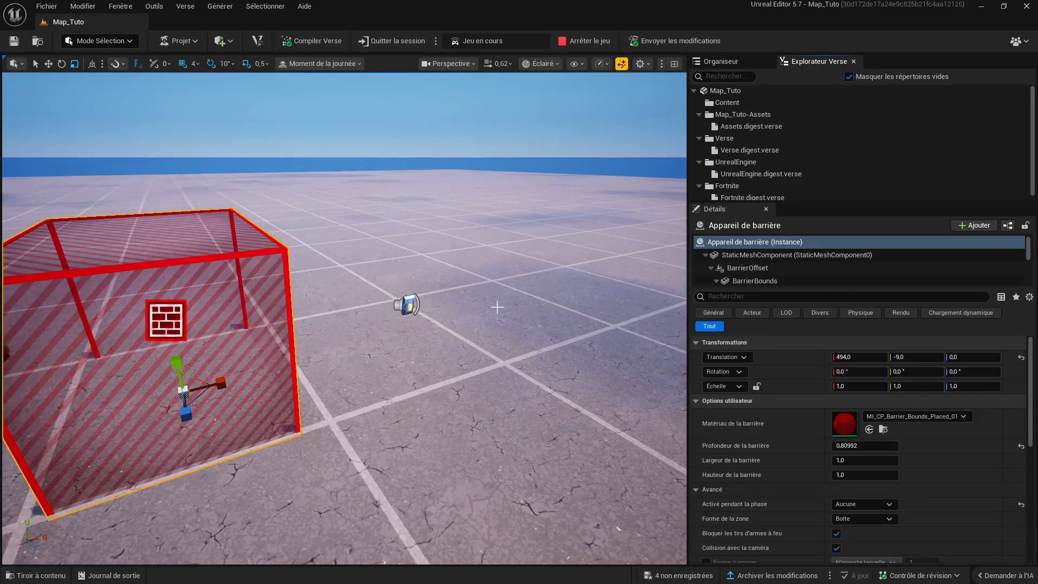
pyautogui.moveTo(497, 306)
pyautogui.mouseDown(button='right')
pyautogui.moveTo(481, 309)
pyautogui.moveTo(500, 359)
pyautogui.moveTo(514, 298)
pyautogui.moveTo(495, 295)
pyautogui.mouseUp(button='right')
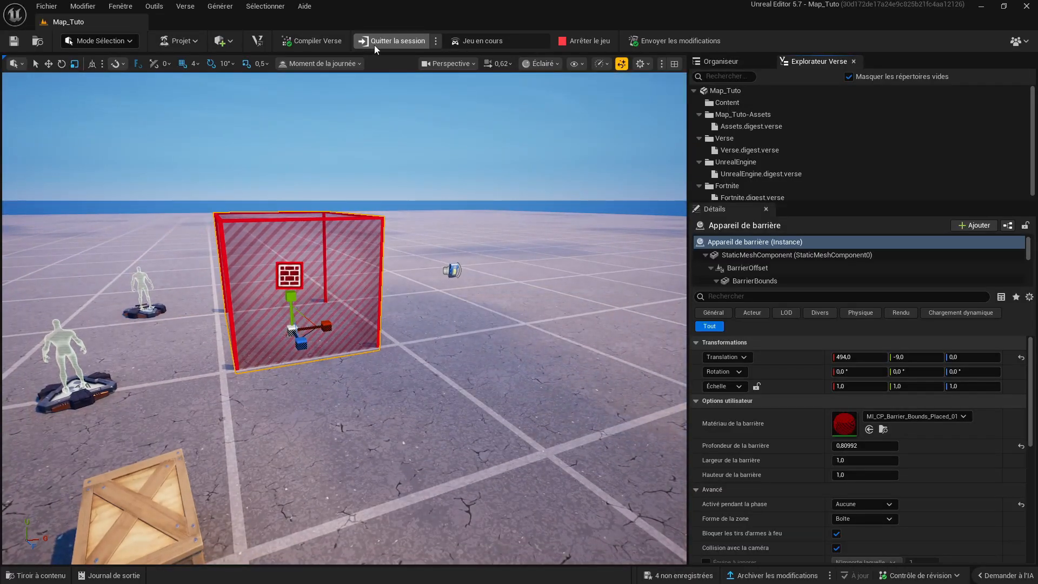
pyautogui.click(406, 38)
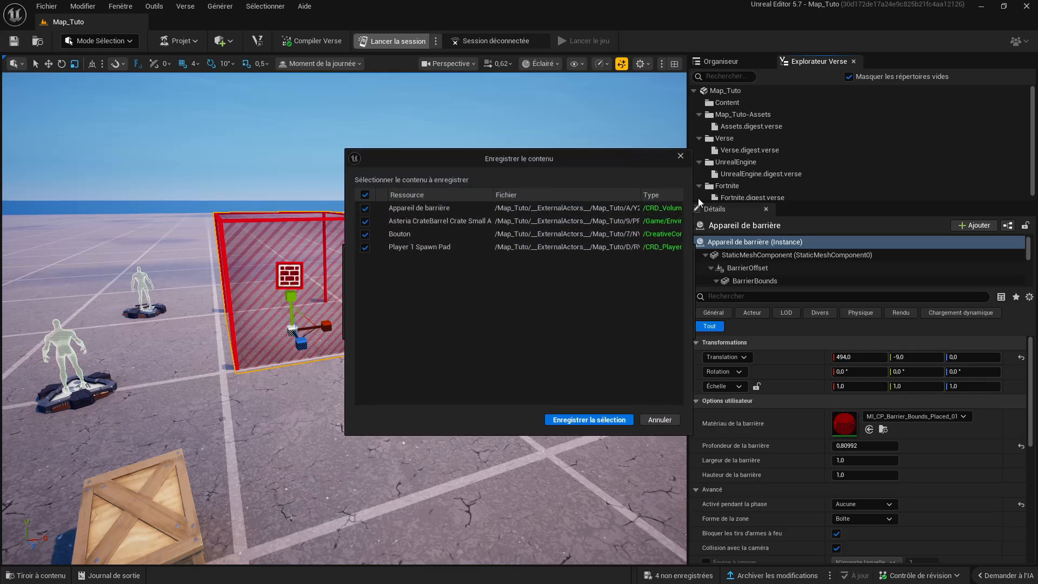
pyautogui.click(592, 422)
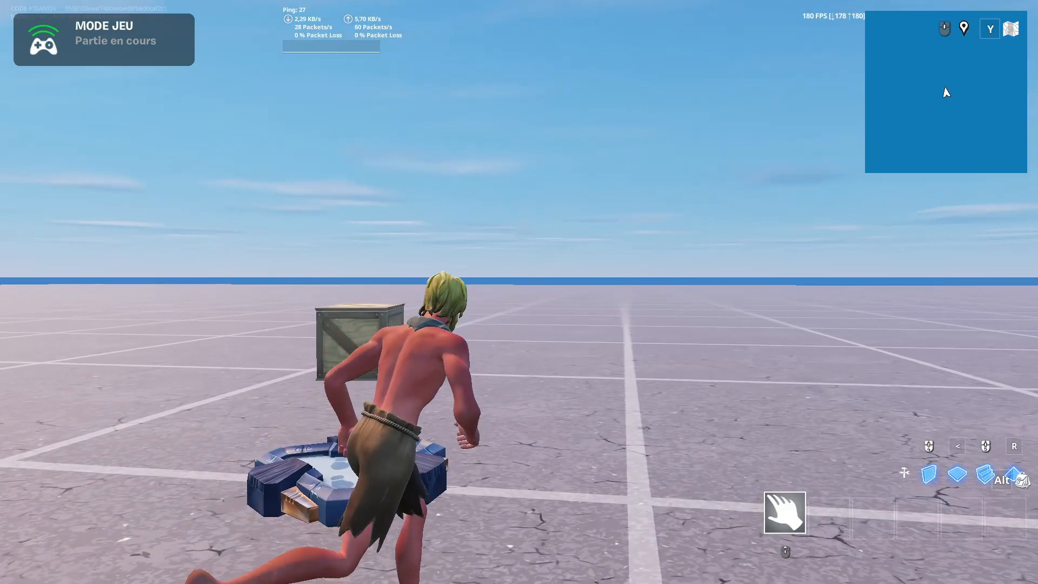
# - In the Fortnite play session, run past the crate to the floating button and interact with it to test the barrier
pyautogui.press('w')
pyautogui.press('d')
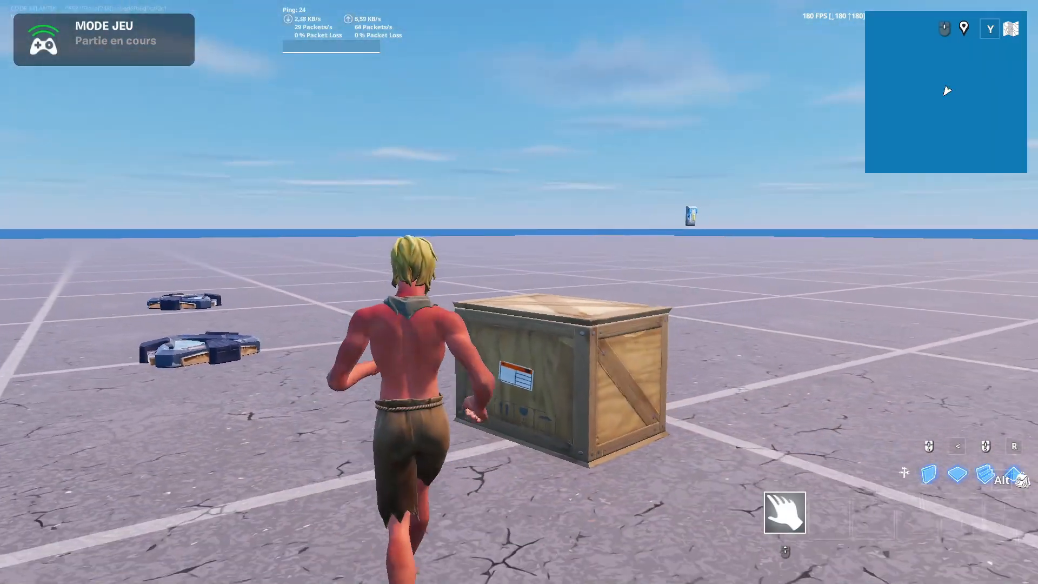
pyautogui.press('w')
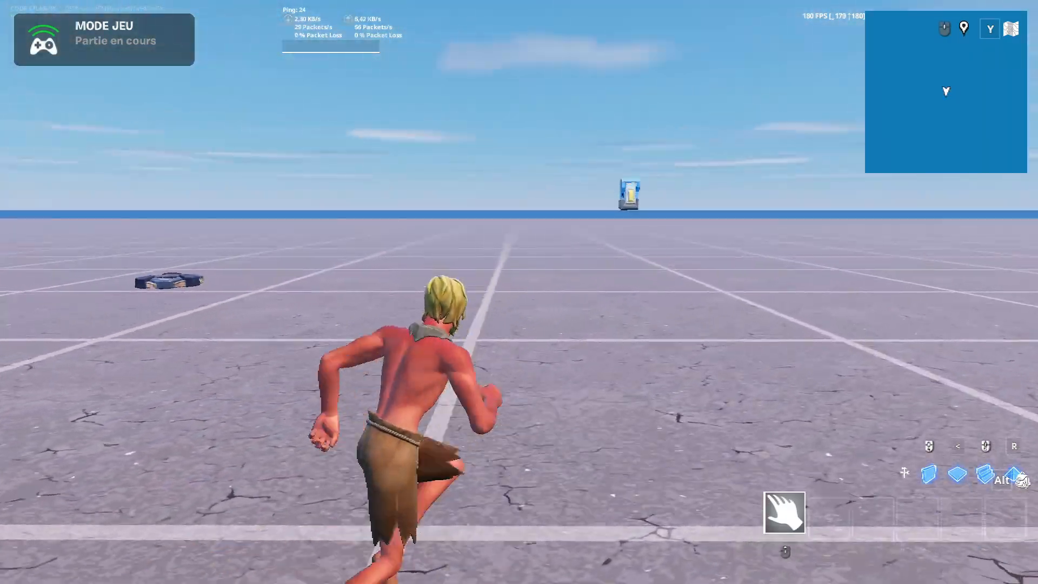
pyautogui.press('w')
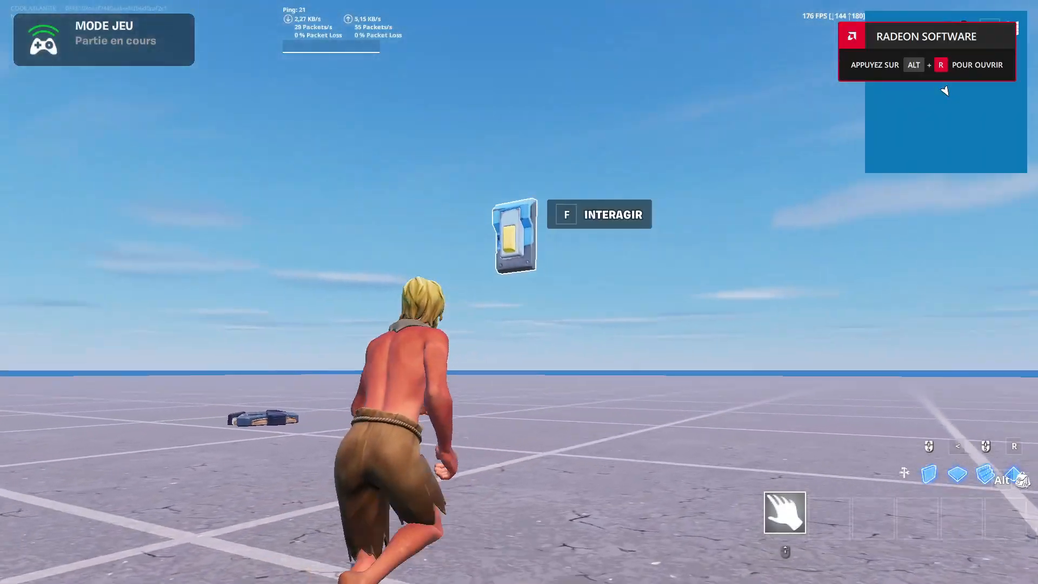
pyautogui.press('s')
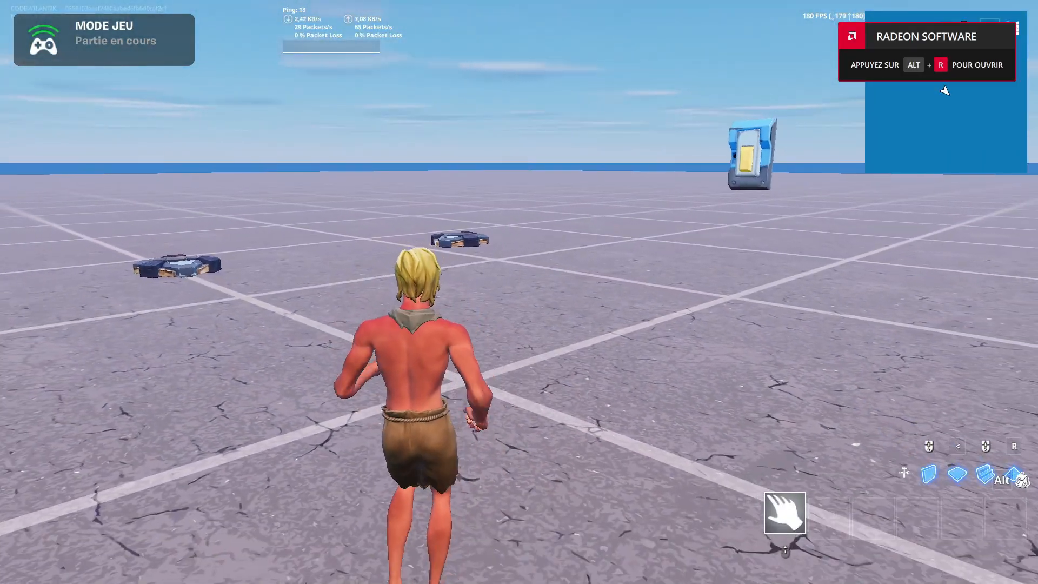
pyautogui.press('w')
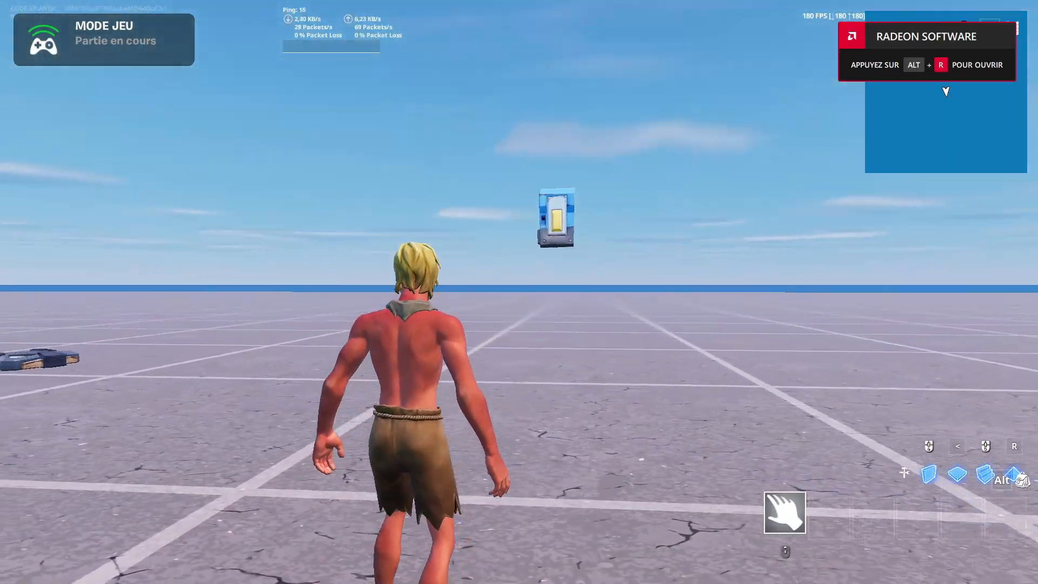
pyautogui.press('f')
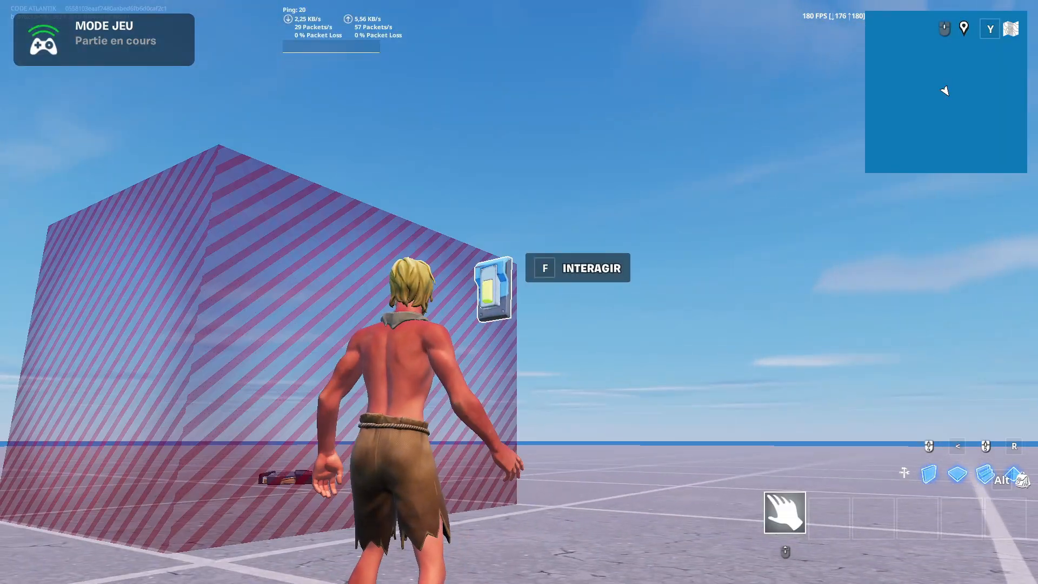
# - Run and jump around the striped barrier to test its collision and view it from several sides
pyautogui.press('w')
pyautogui.press('w')
pyautogui.press('space')
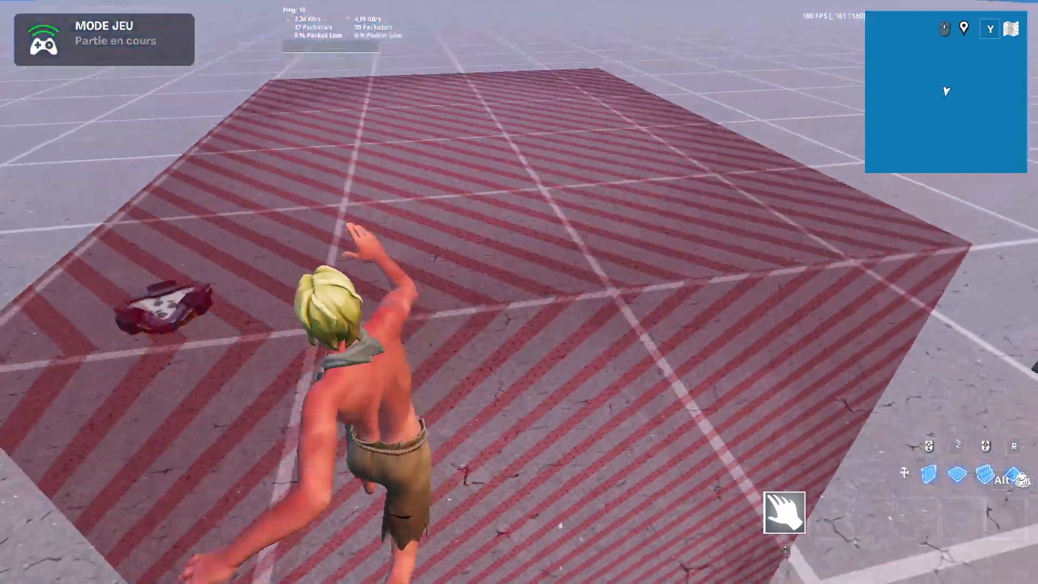
pyautogui.press('s')
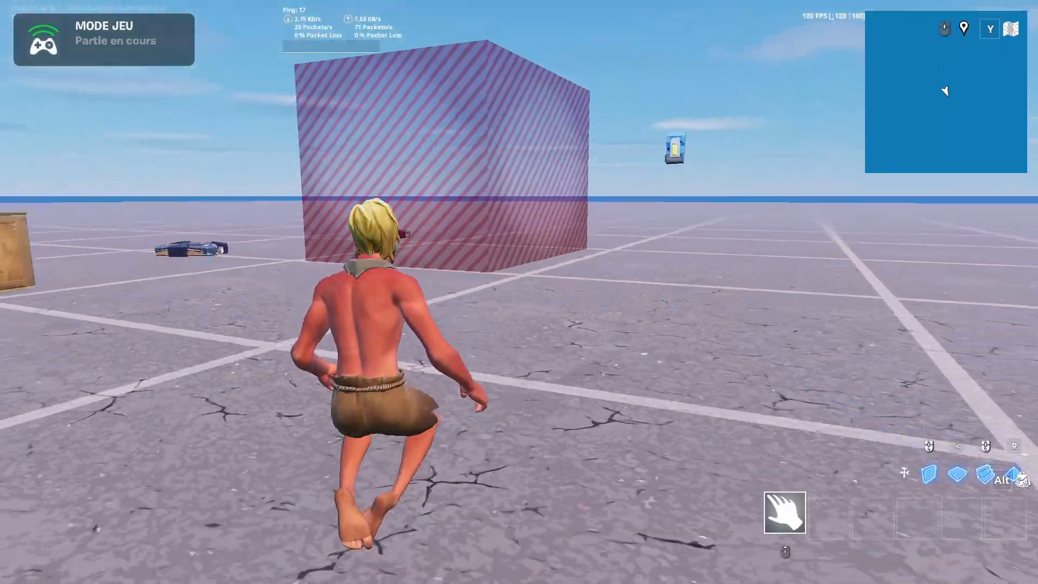
pyautogui.press('space')
pyautogui.press('w')
pyautogui.press('w')
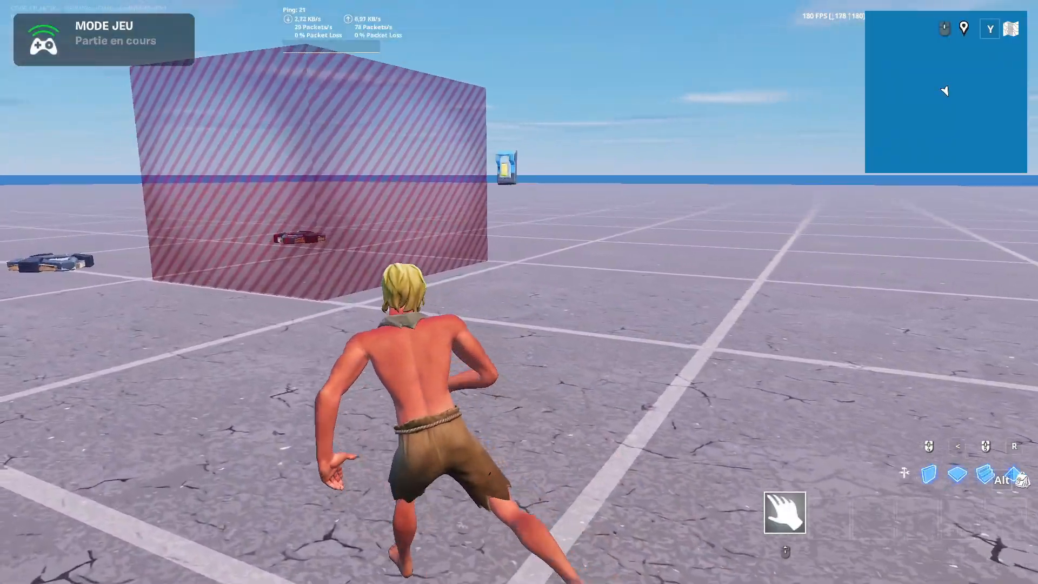
pyautogui.press('w')
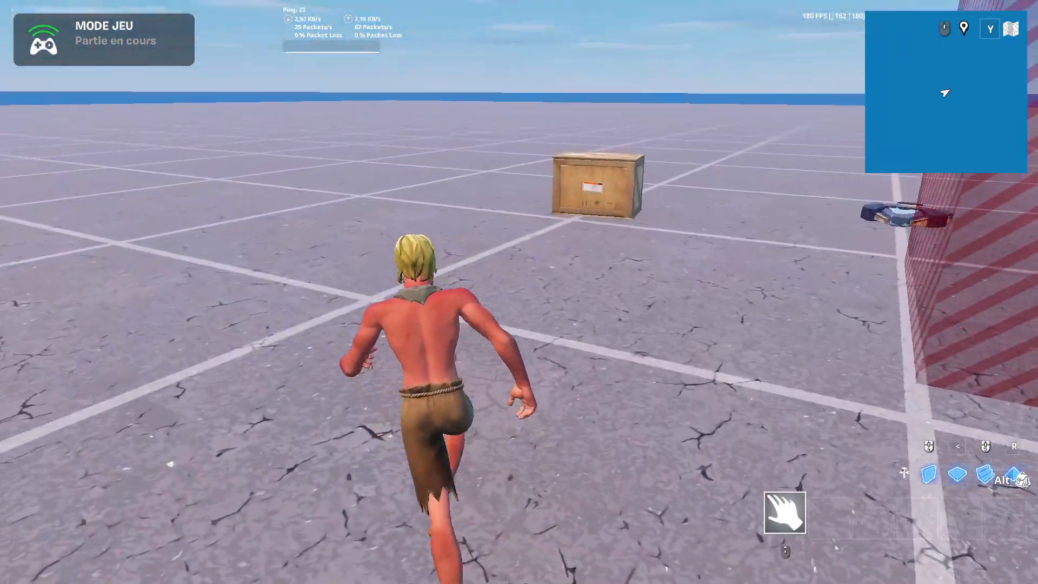
pyautogui.press('s')
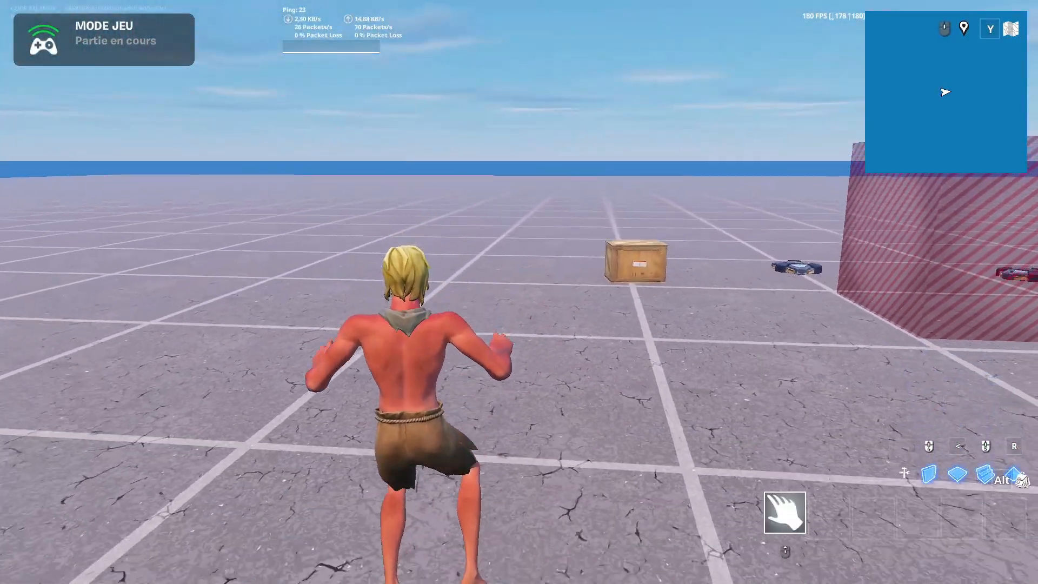
pyautogui.press('space')
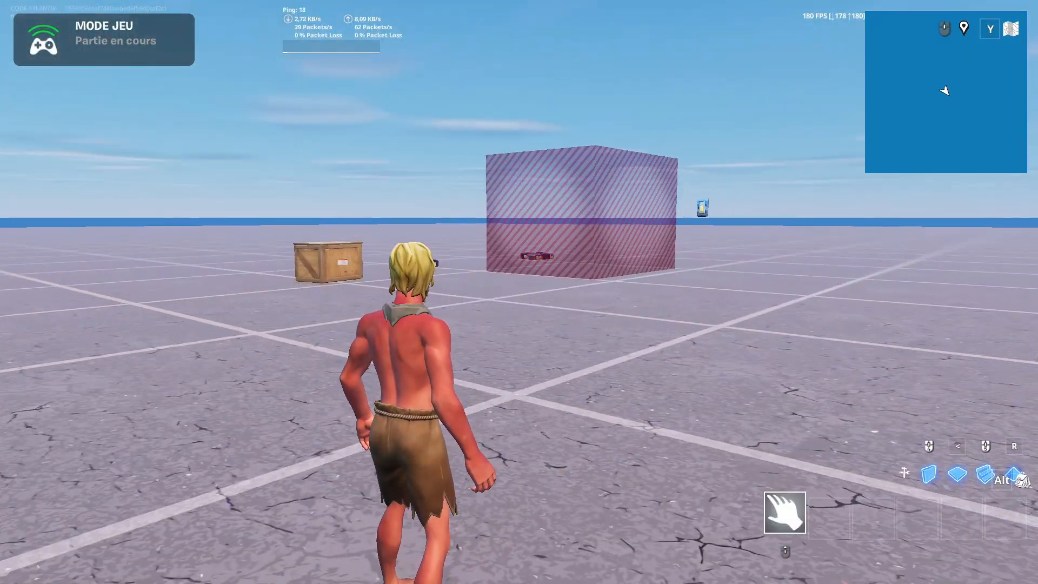
# - Stop the game to return to modification mode and try moving and flying the character around the map
pyautogui.press('Escape')
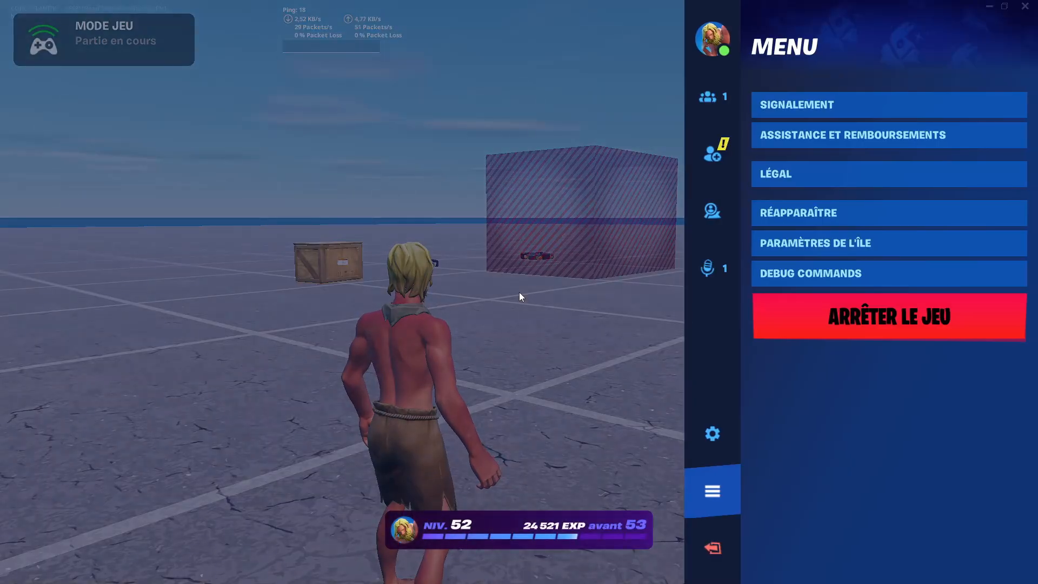
pyautogui.click(887, 318)
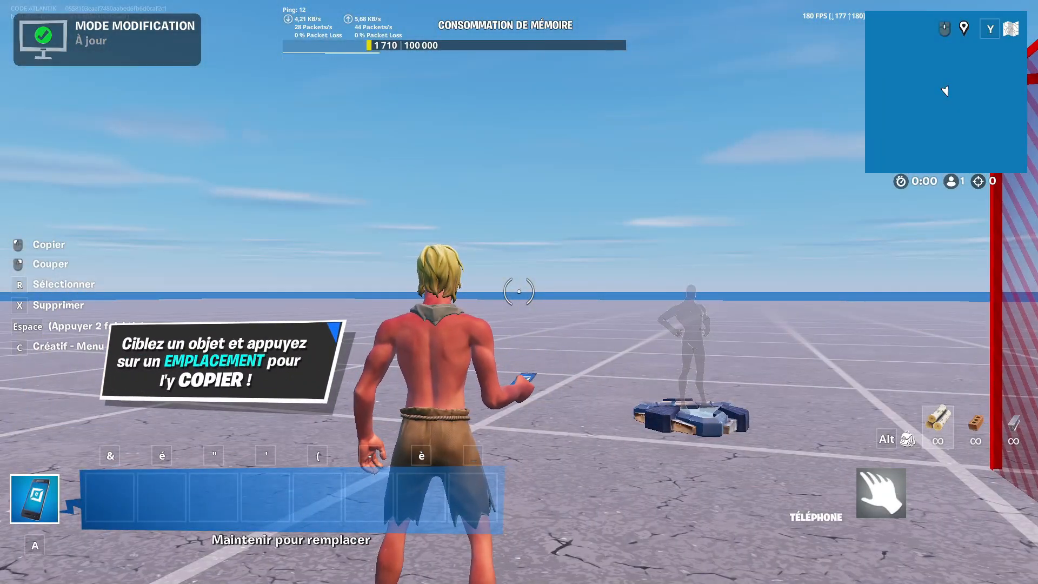
pyautogui.press('z')
pyautogui.press('space')
pyautogui.press('space')
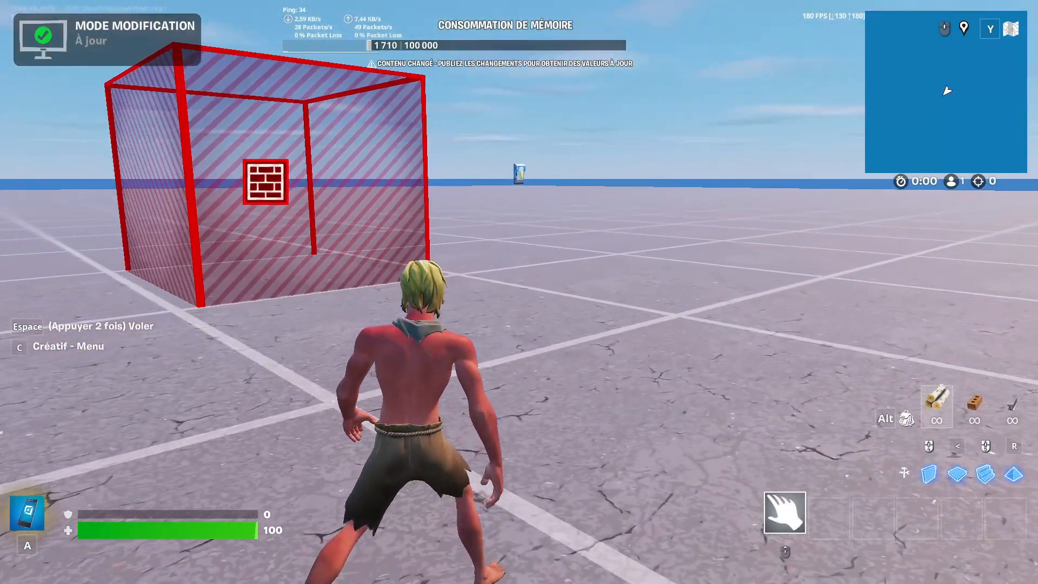
# - Open the creative content inventory and browse Préfabriqués and Galeries before showing the Appareils category
pyautogui.press('c')
pyautogui.click(171, 20)
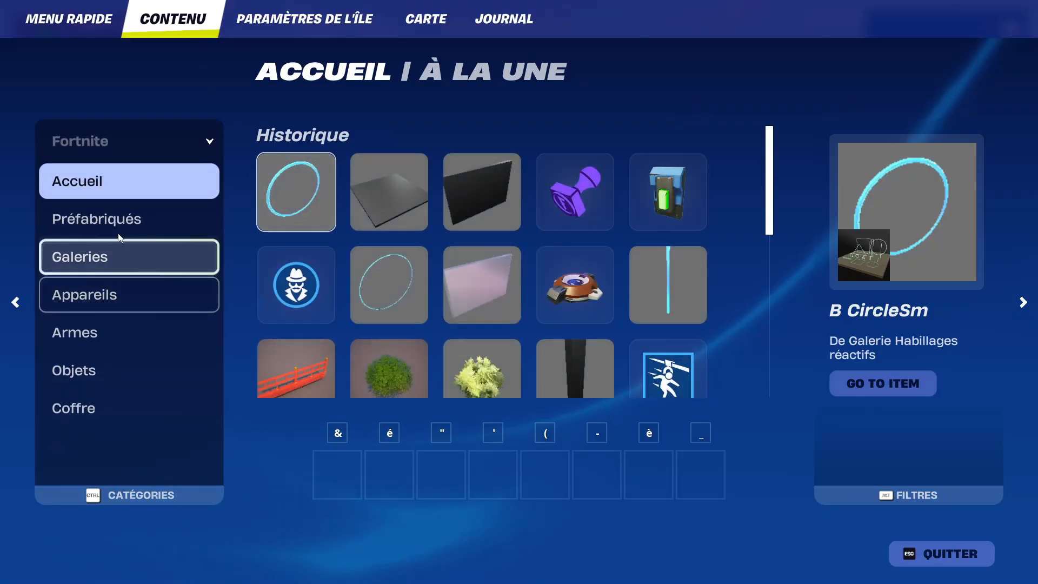
pyautogui.click(125, 228)
pyautogui.click(142, 252)
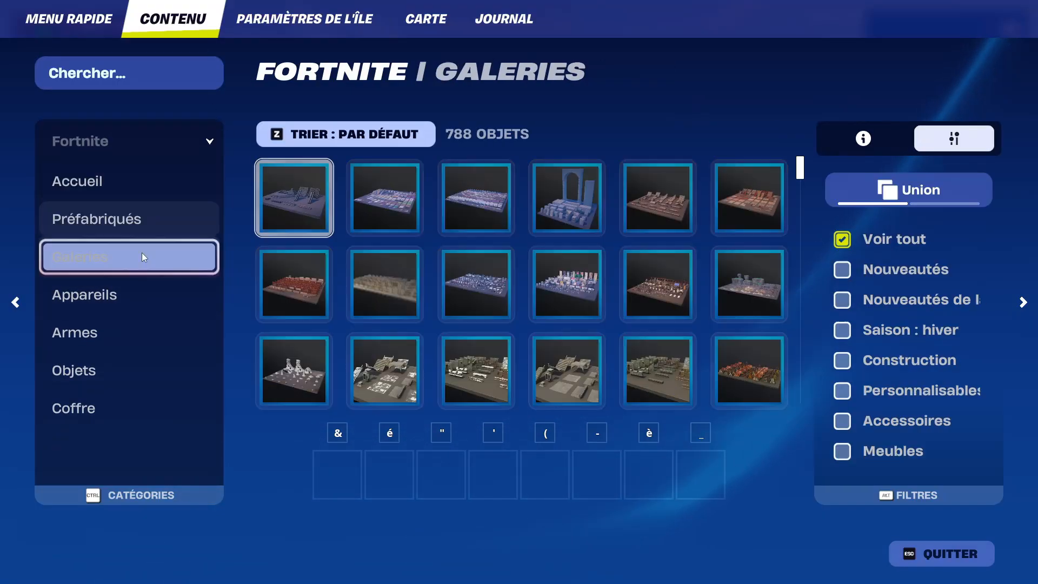
pyautogui.click(106, 296)
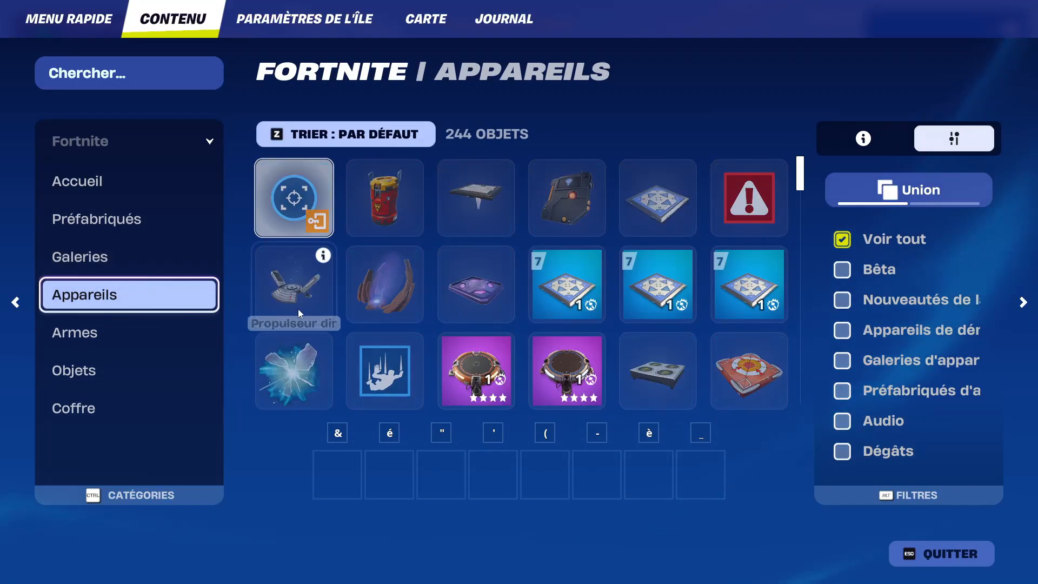
# - Assign the Appareil explosif to the first quick-bar slot and place it on the ground near the barrier
pyautogui.click(404, 198)
pyautogui.moveTo(400, 200); pyautogui.dragTo(357, 479)
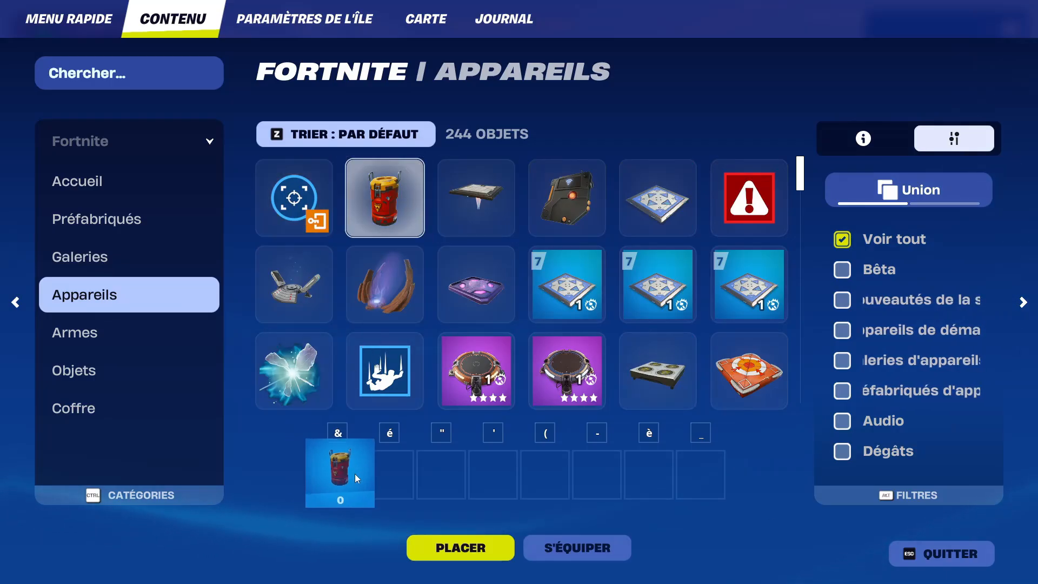
pyautogui.click(944, 554)
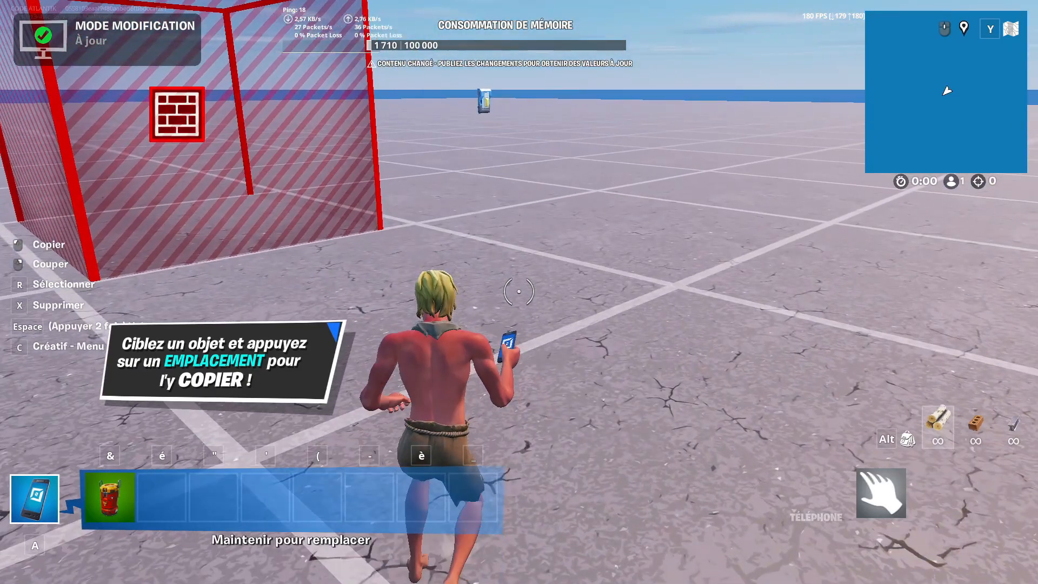
pyautogui.press('&')
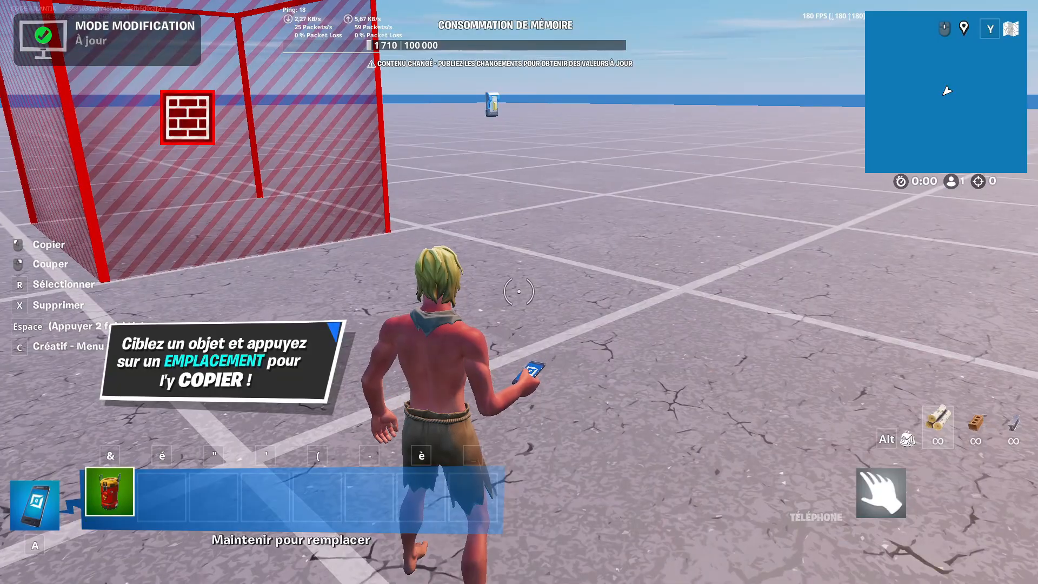
# - Glance at the island settings, then switch to Unreal Editor and inspect the explosive barrel in the viewport
pyautogui.press('Escape')
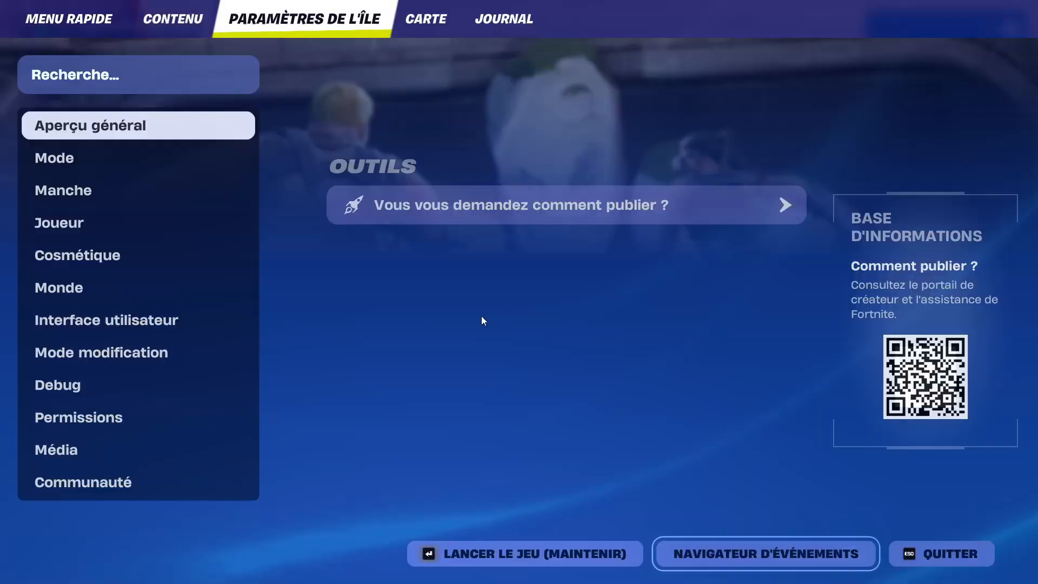
pyautogui.press('Escape')
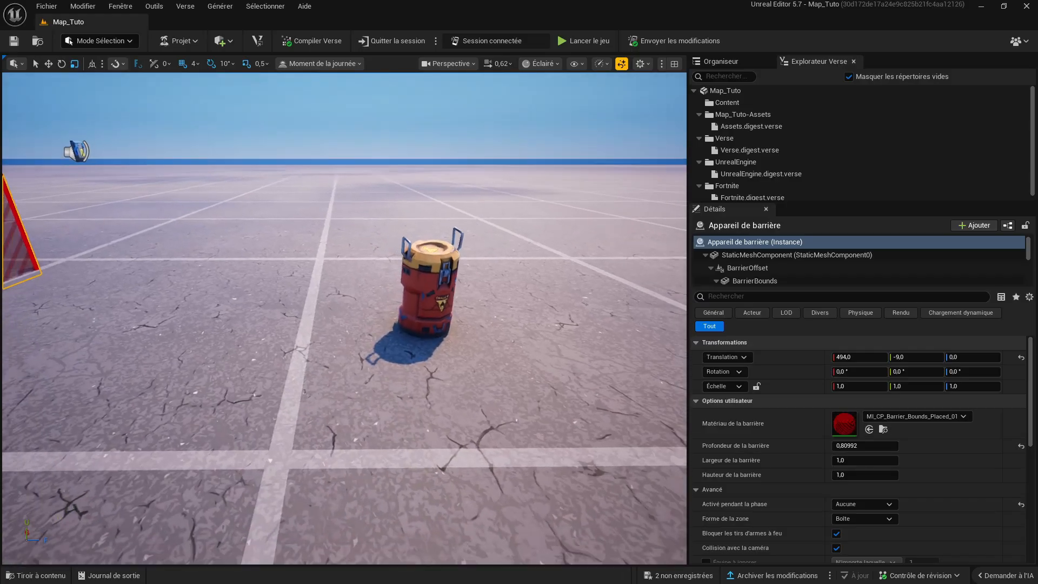
pyautogui.moveTo(343, 318); pyautogui.dragTo(368, 302, button='right')
pyautogui.moveTo(464, 382); pyautogui.dragTo(379, 382, button='right')
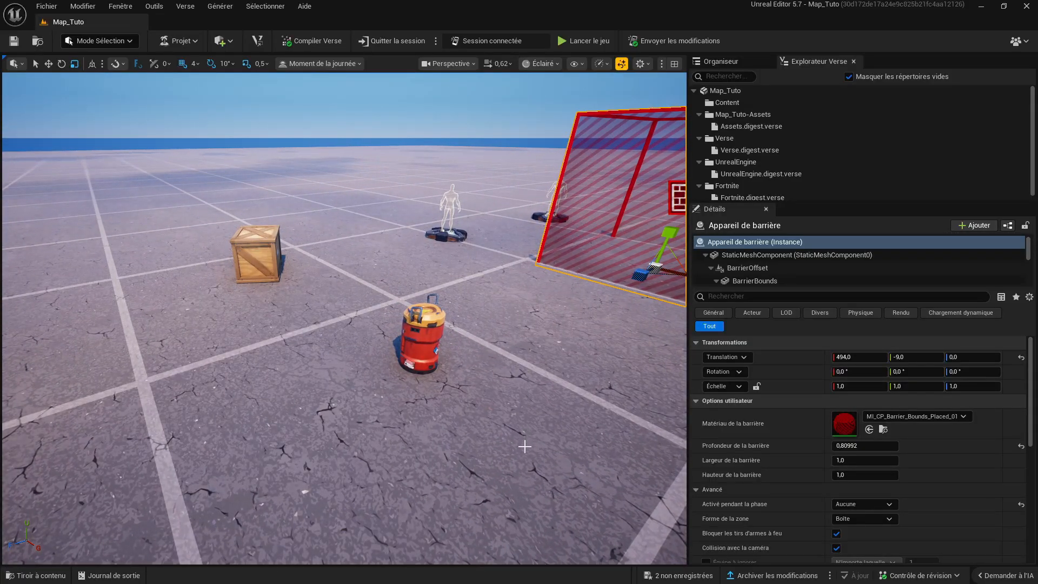
# - Switch back to Fortnite and review the Appareil explosif's events and options in its customization window
pyautogui.press('super')
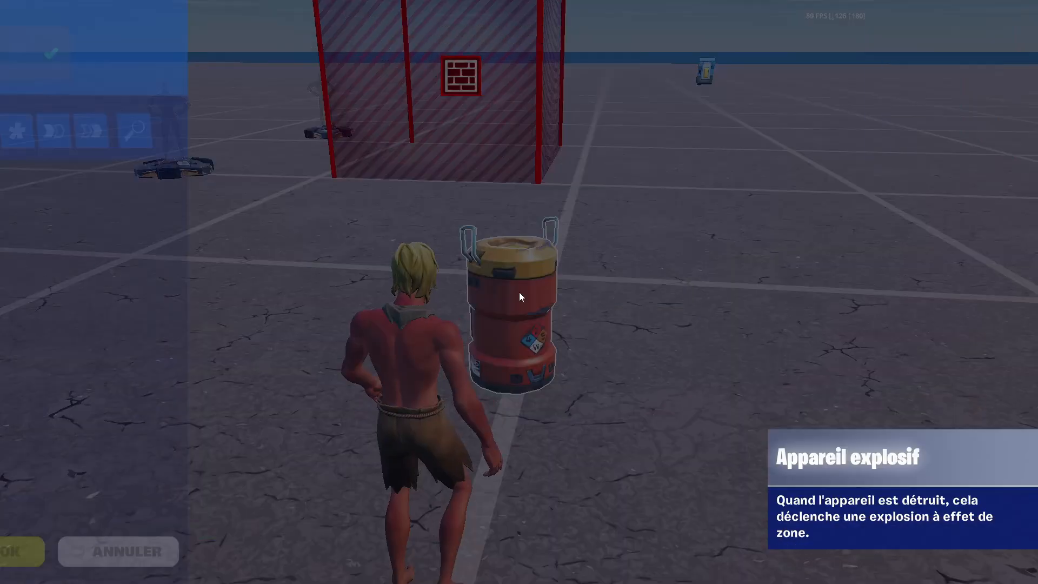
pyautogui.press('e')
pyautogui.click(485, 131)
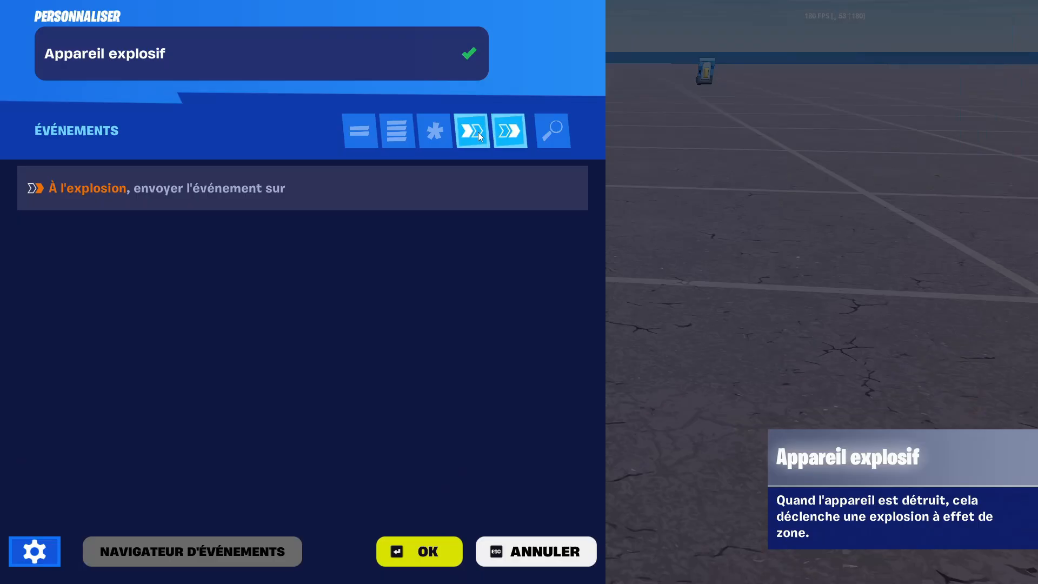
pyautogui.click(478, 132)
pyautogui.click(397, 131)
pyautogui.click(443, 551)
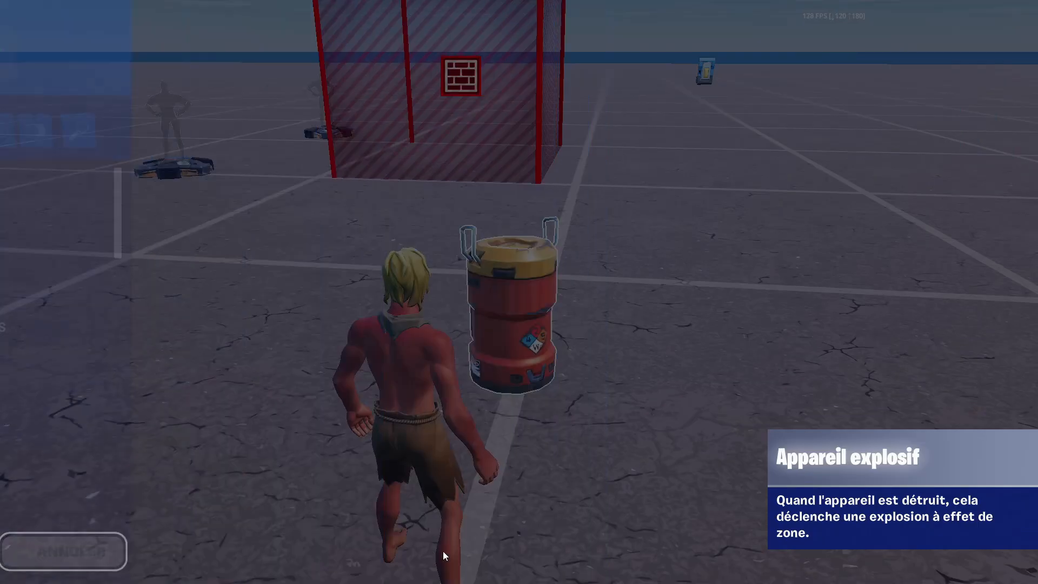
# - Try to copy the wooden crate with the phone tool after flying over the island
pyautogui.press('z')
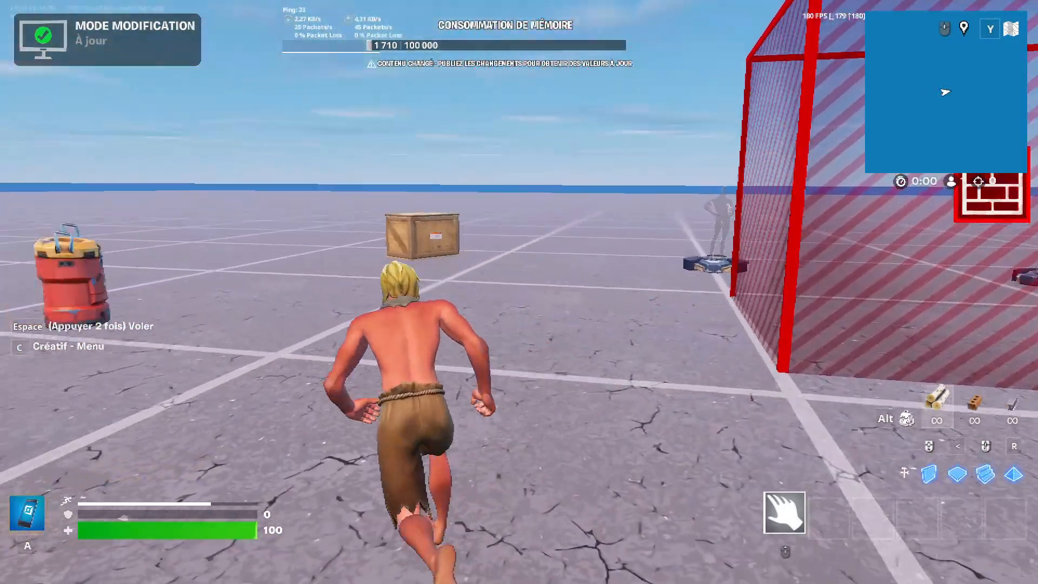
pyautogui.press('space')
pyautogui.press('space')
pyautogui.press('a')
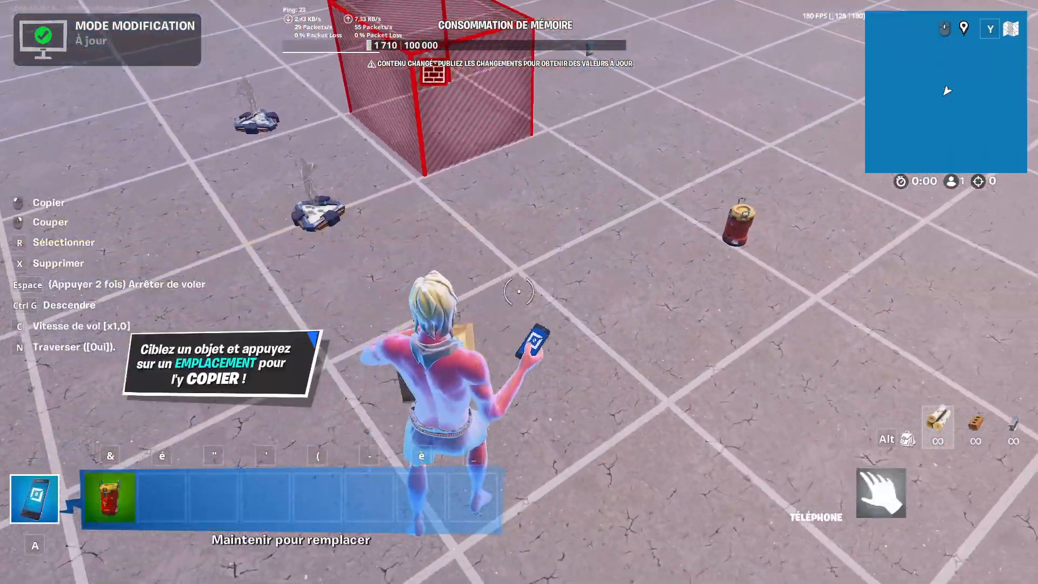
pyautogui.click(518, 292)
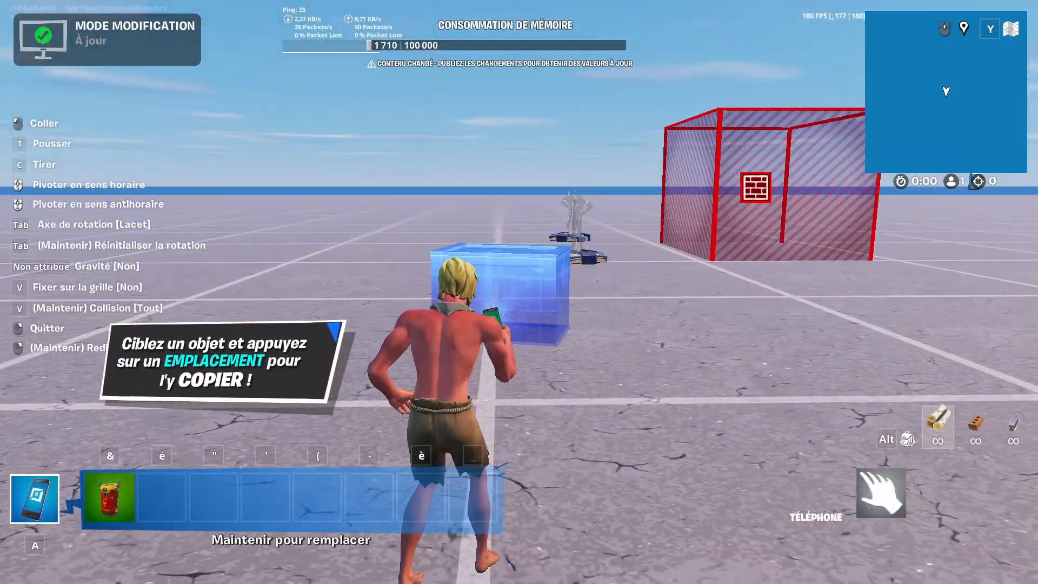
pyautogui.press('a')
pyautogui.press('z')
# - Move around the island to examine the placed barrier, spawn pads, wooden crate and explosive barrel
pyautogui.press('space')
pyautogui.press('space')
pyautogui.press('space')
pyautogui.press('space')
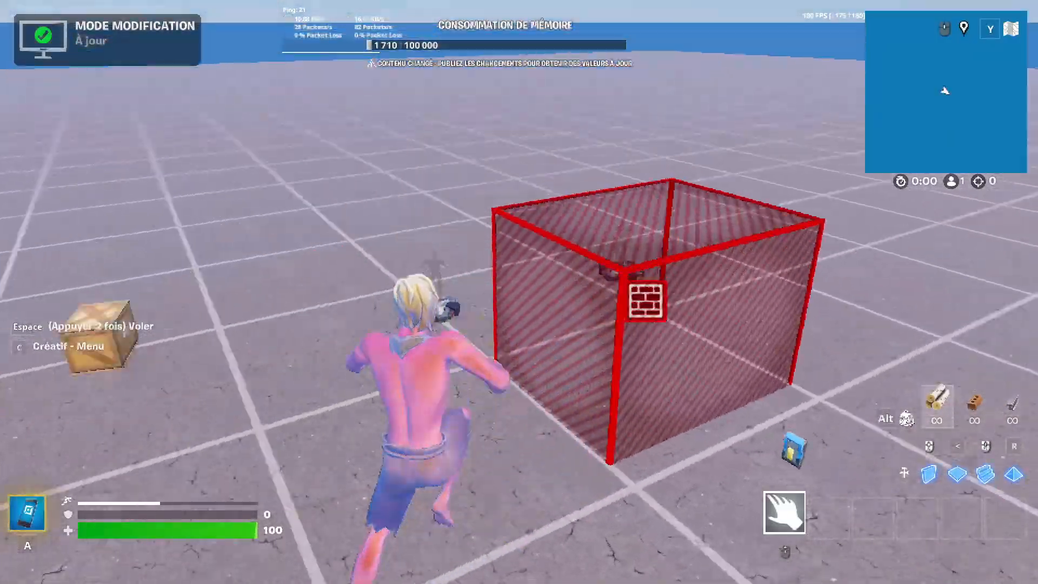
pyautogui.press('z')
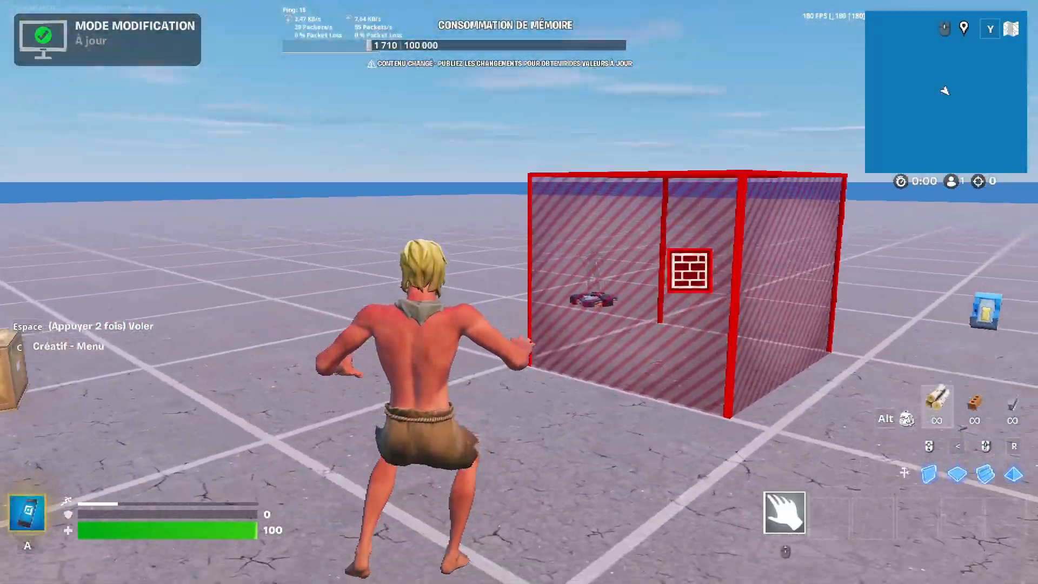
pyautogui.press('q')
pyautogui.press('space')
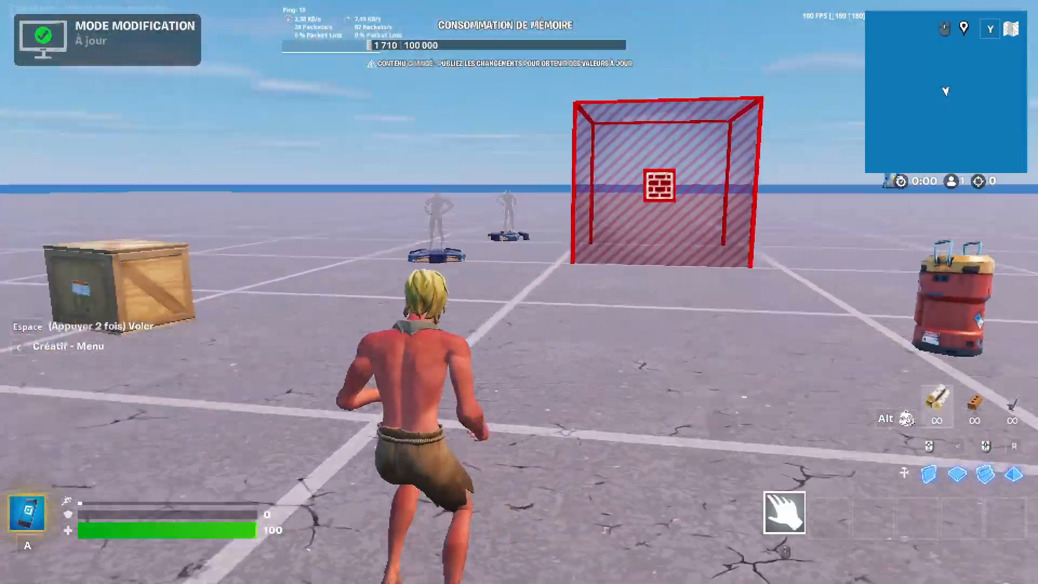
pyautogui.press('z')
pyautogui.press('space')
pyautogui.press('q')
pyautogui.press('space')
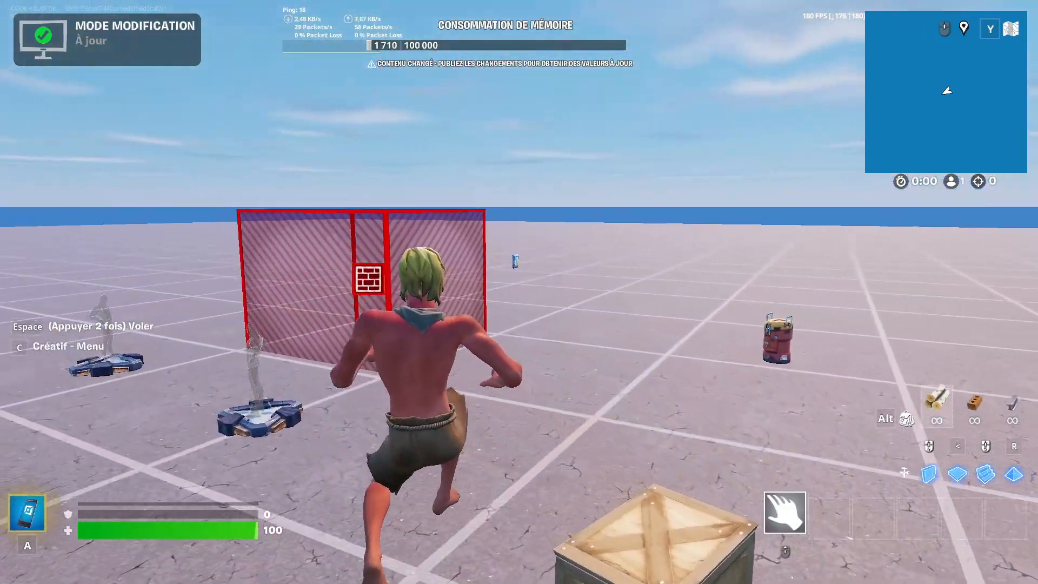
pyautogui.press('s')
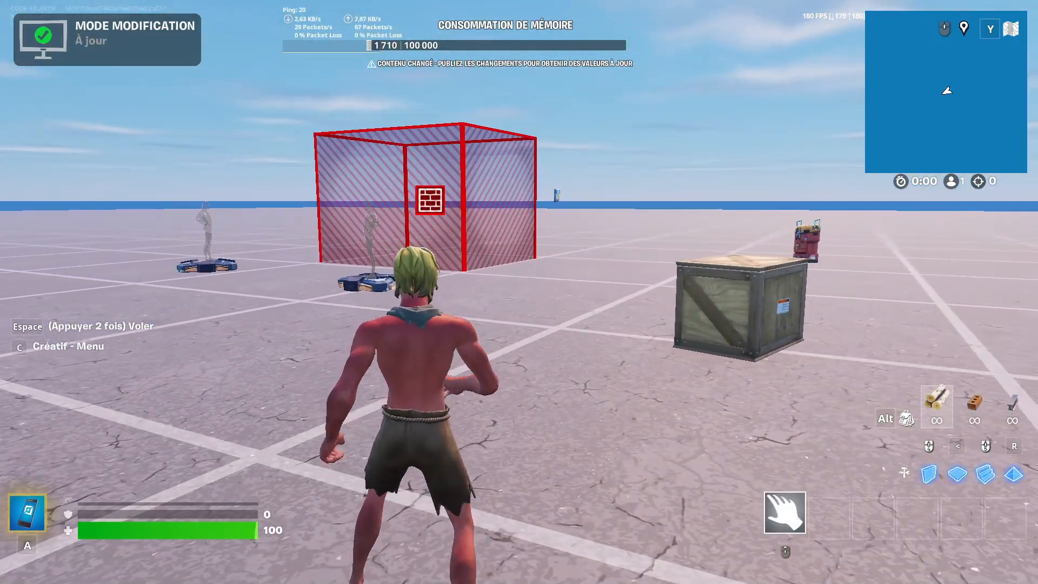
pyautogui.press('s')
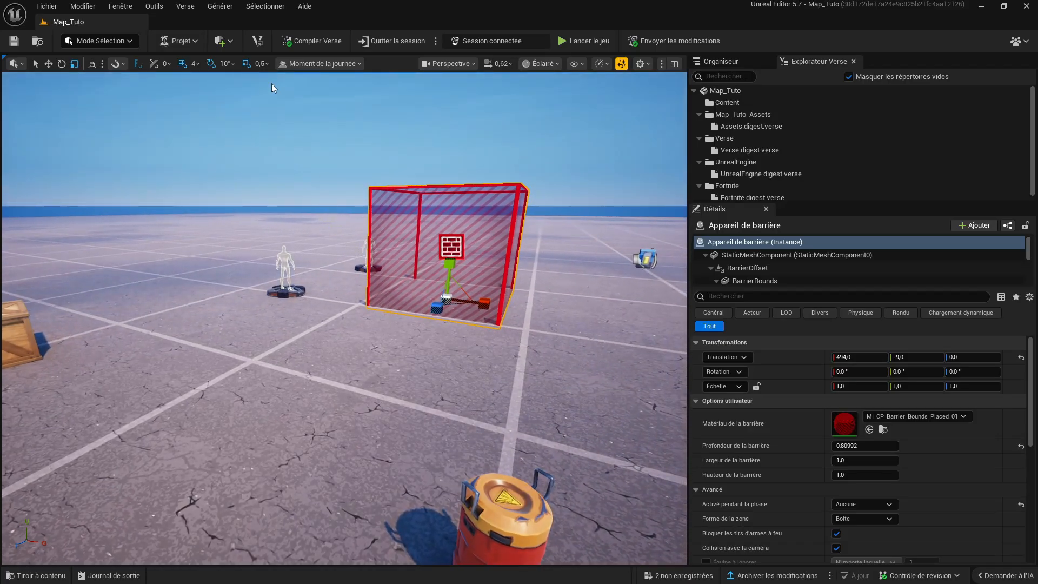
# - Switch to Unreal Editor, launch the project's memory calculation and save the modified Appareil explosif and Asteria crate
pyautogui.click(178, 43)
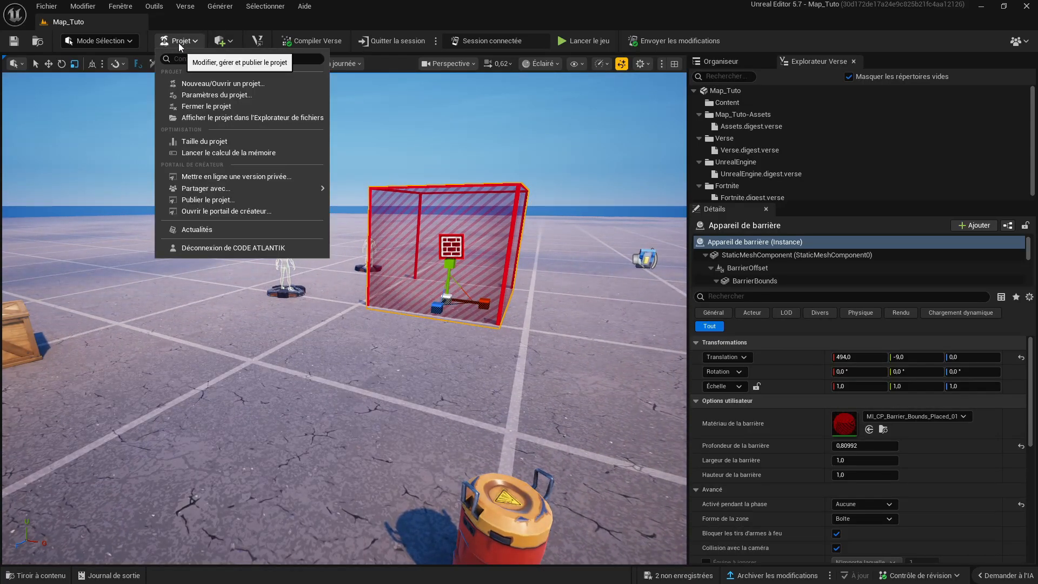
pyautogui.click(237, 153)
pyautogui.click(560, 318)
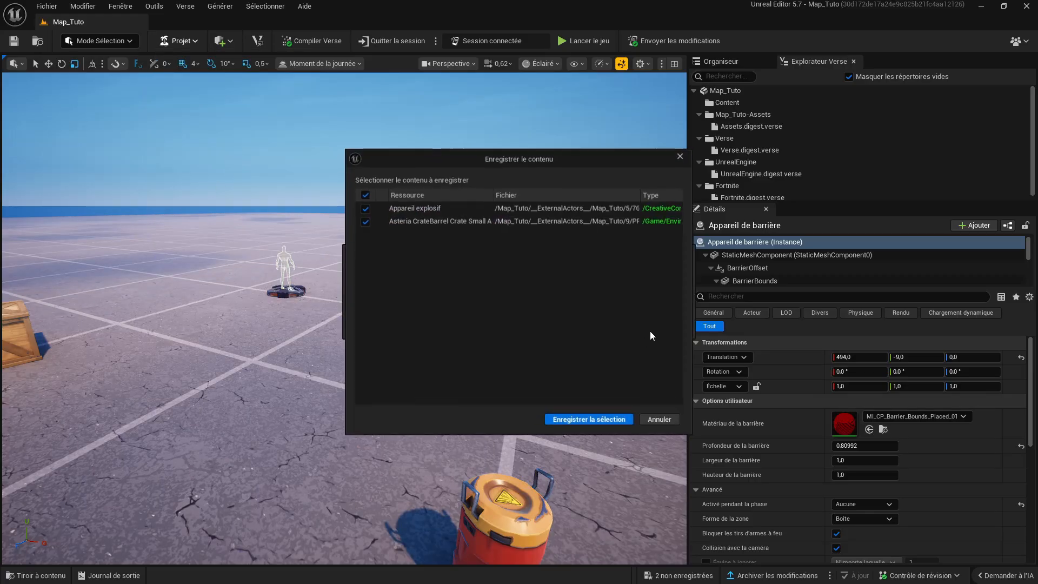
pyautogui.click(605, 417)
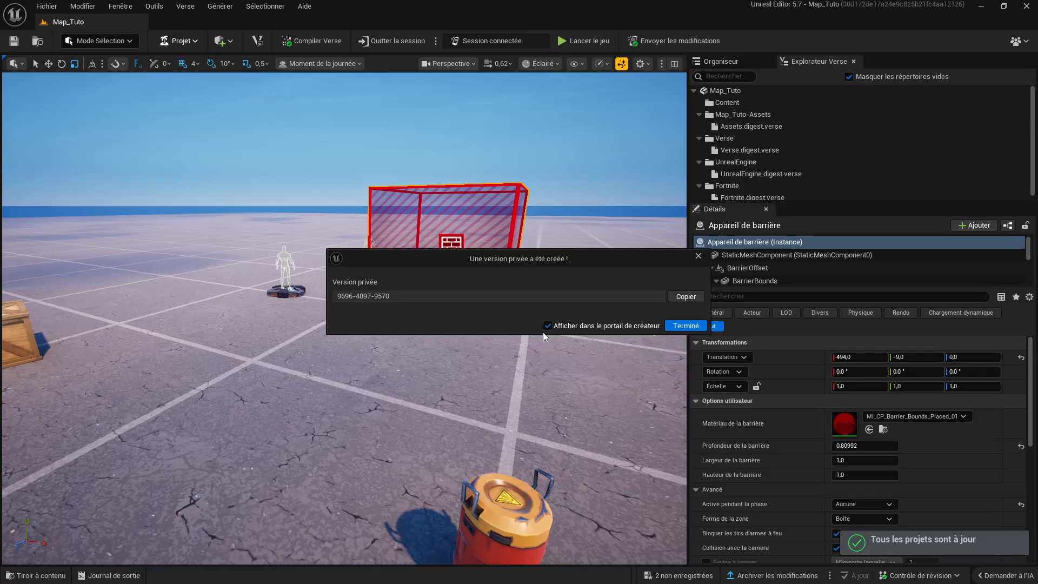
# - Copy the private version code, finish with display in the creator portal enabled, and dismiss the memory calculation notice in Unreal Editor
pyautogui.click(686, 297)
pyautogui.click(686, 326)
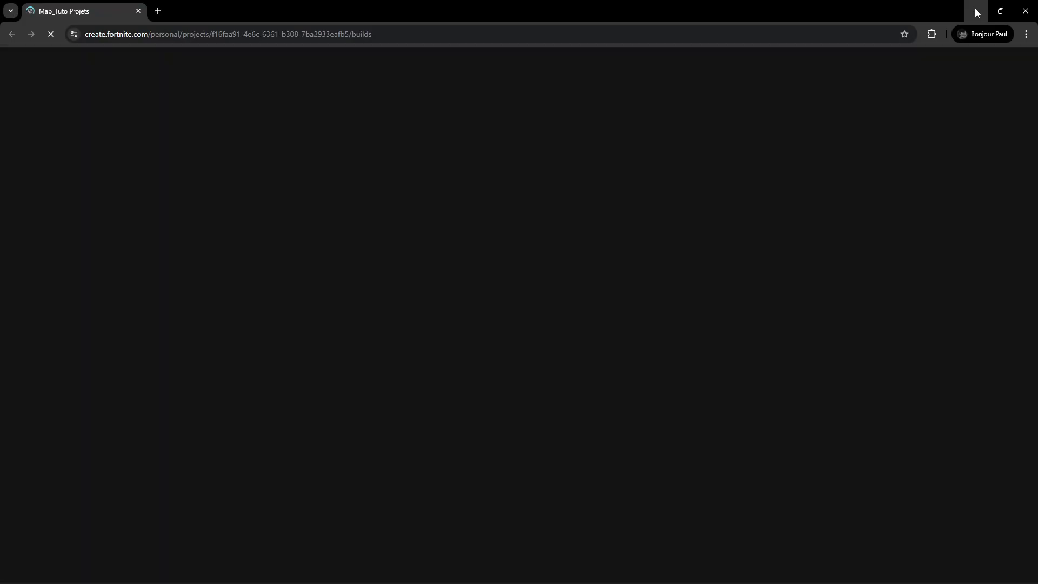
pyautogui.click(976, 11)
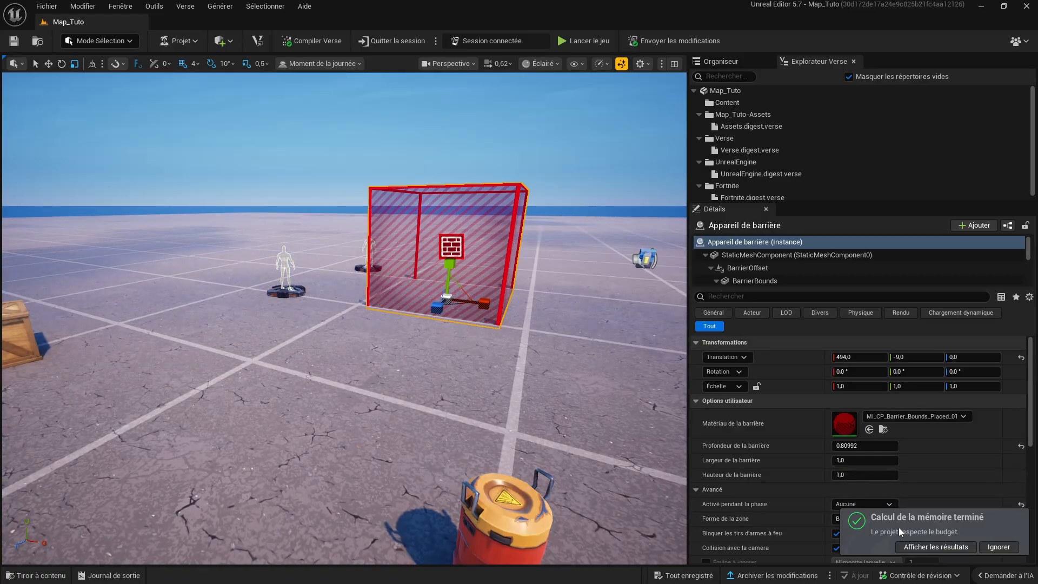
pyautogui.click(994, 547)
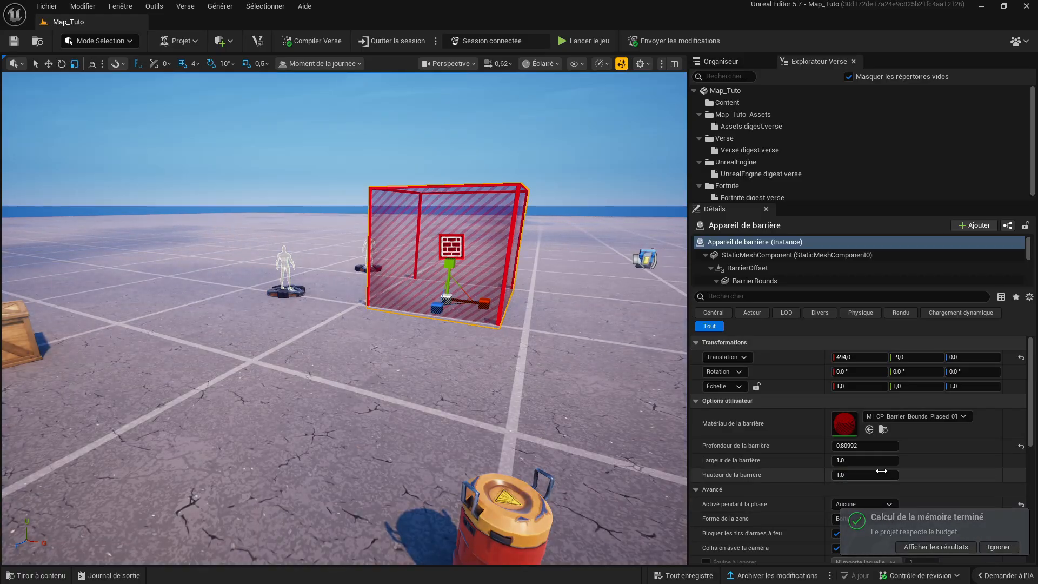
# - Switch to the Creator Portal in Chrome, create a release of Map_Tuto from its private version and continue past the validation check
pyautogui.press('super')
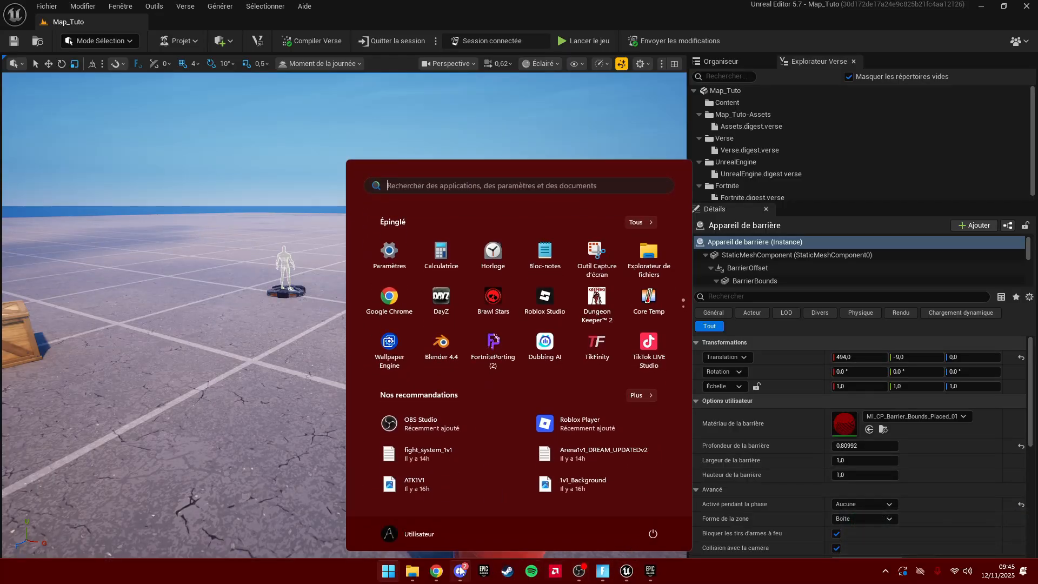
pyautogui.click(437, 571)
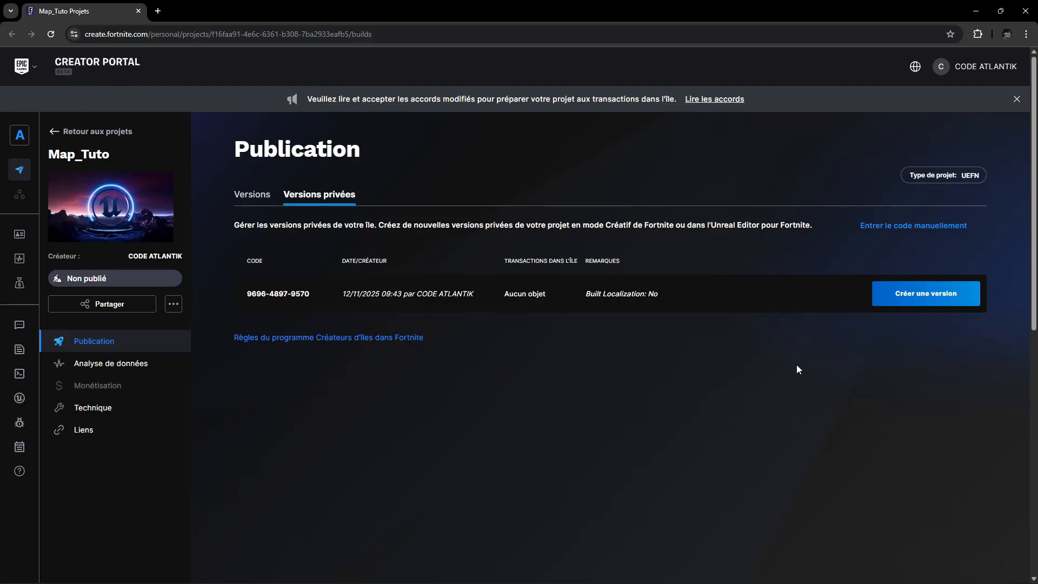
pyautogui.click(913, 297)
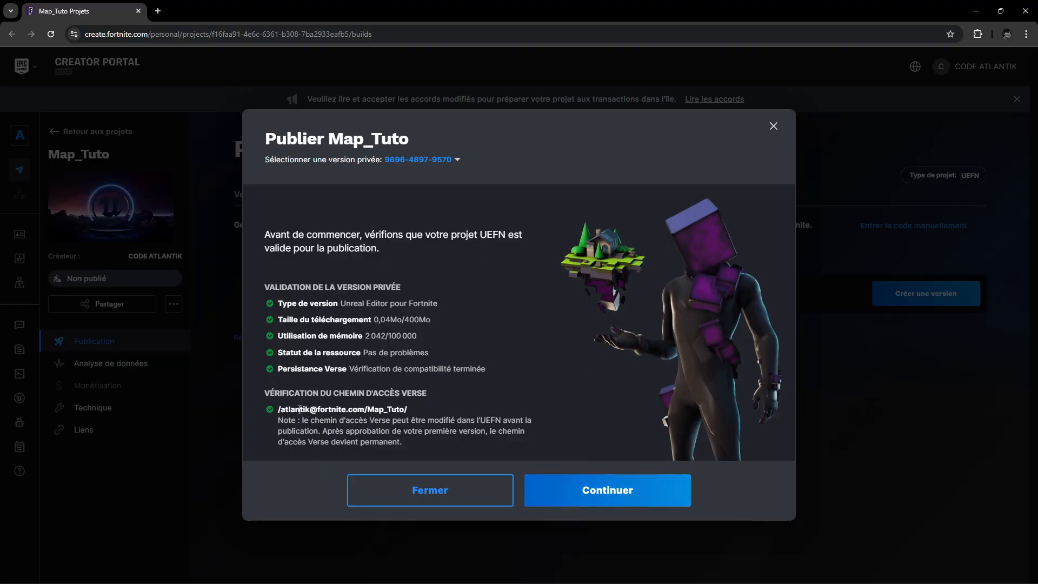
pyautogui.click(622, 495)
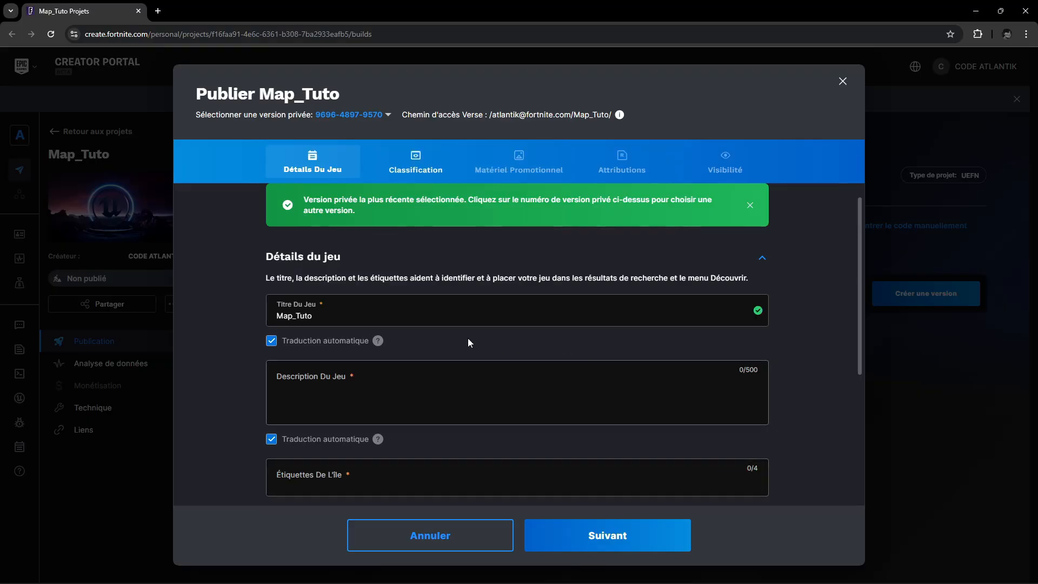
# - Review the game details form, add the island tag 1C1 and proceed to the age classification stage
pyautogui.scroll(-4, 373, 292)
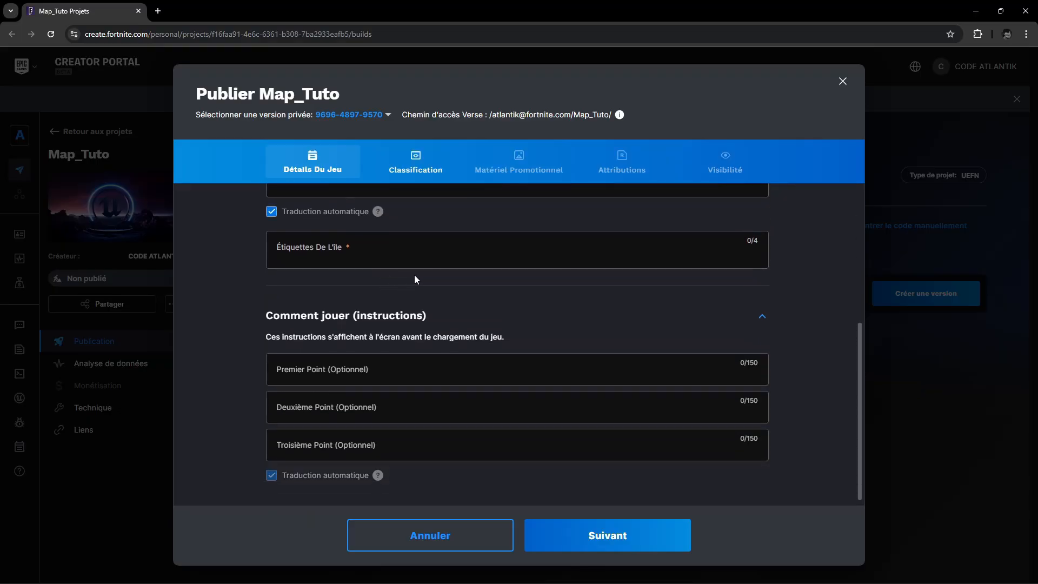
pyautogui.scroll(5, 416, 278)
pyautogui.scroll(-2, 468, 288)
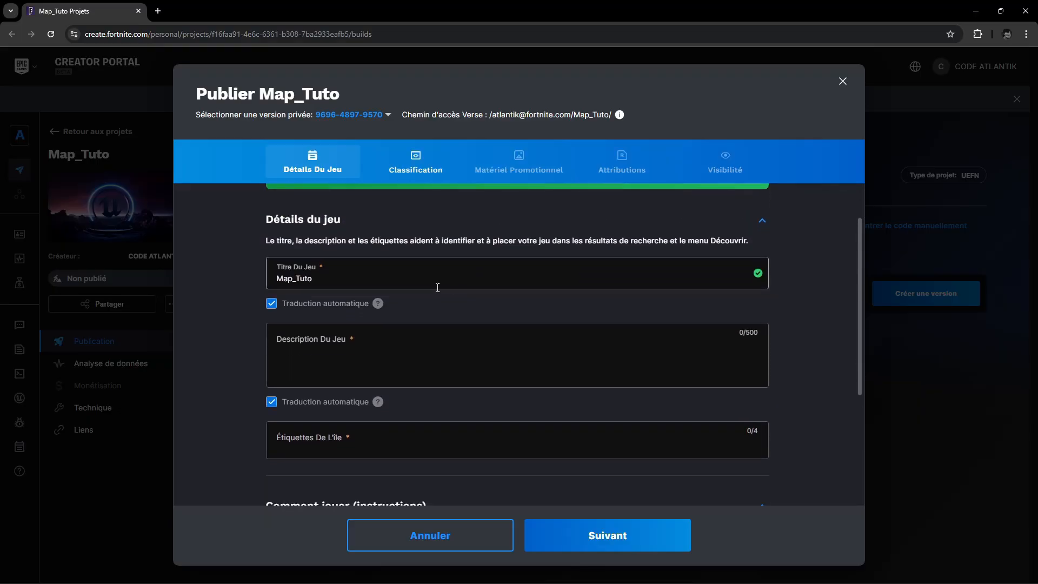
pyautogui.scroll(2, 467, 303)
pyautogui.scroll(-3, 464, 342)
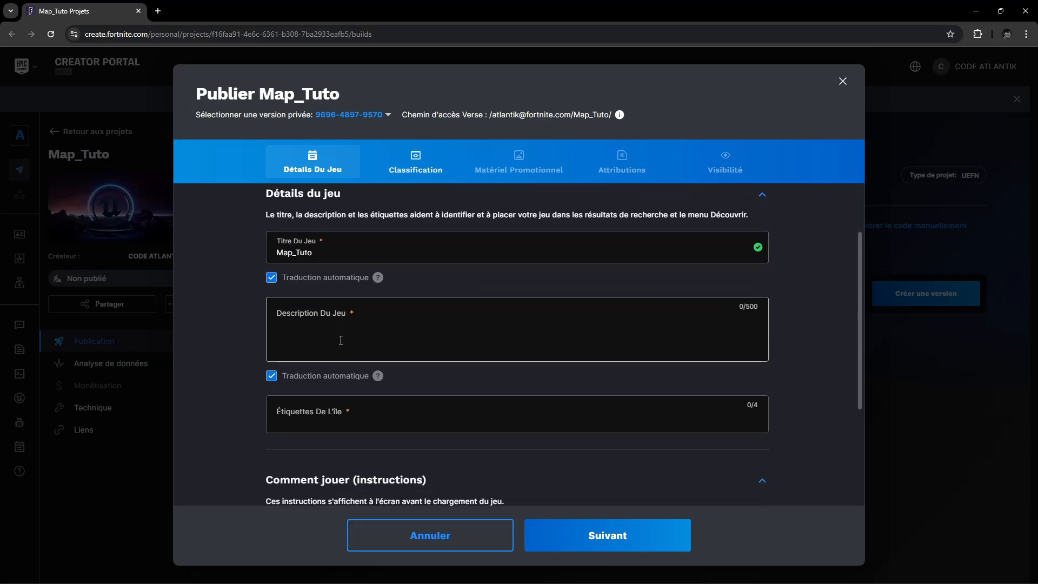
pyautogui.click(406, 325)
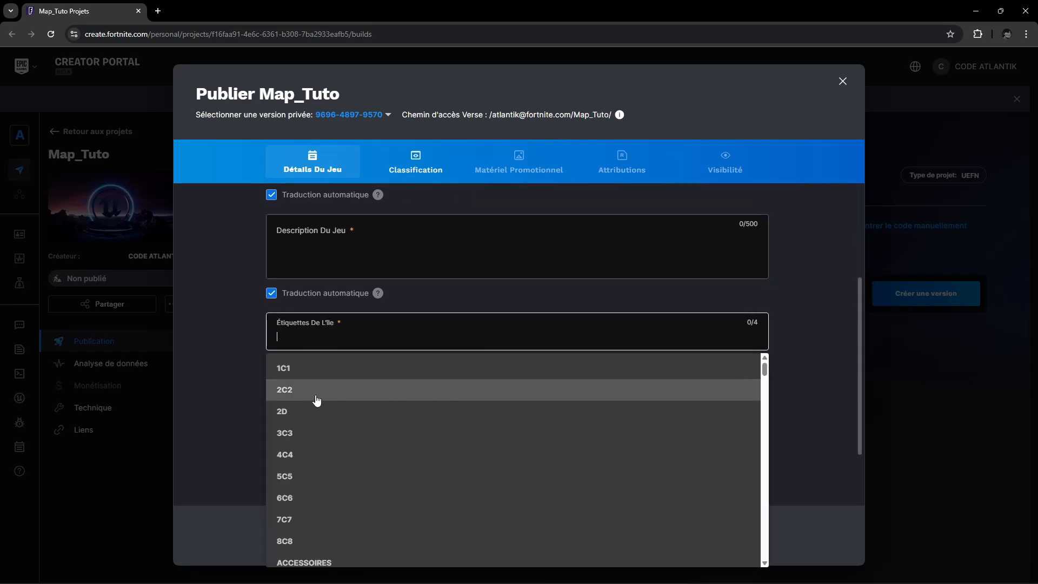
pyautogui.click(326, 379)
pyautogui.scroll(-2, 430, 362)
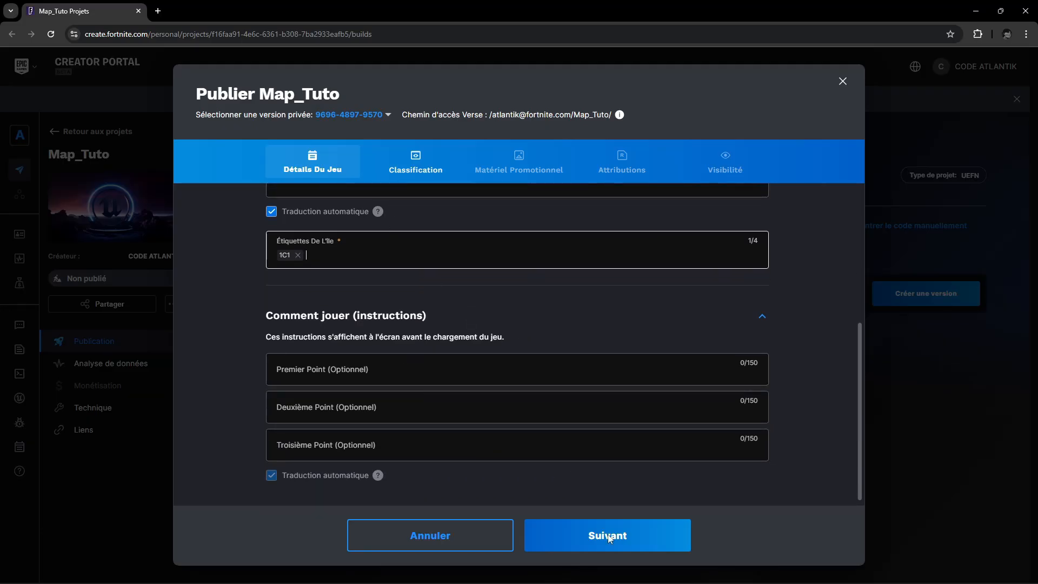
pyautogui.click(656, 525)
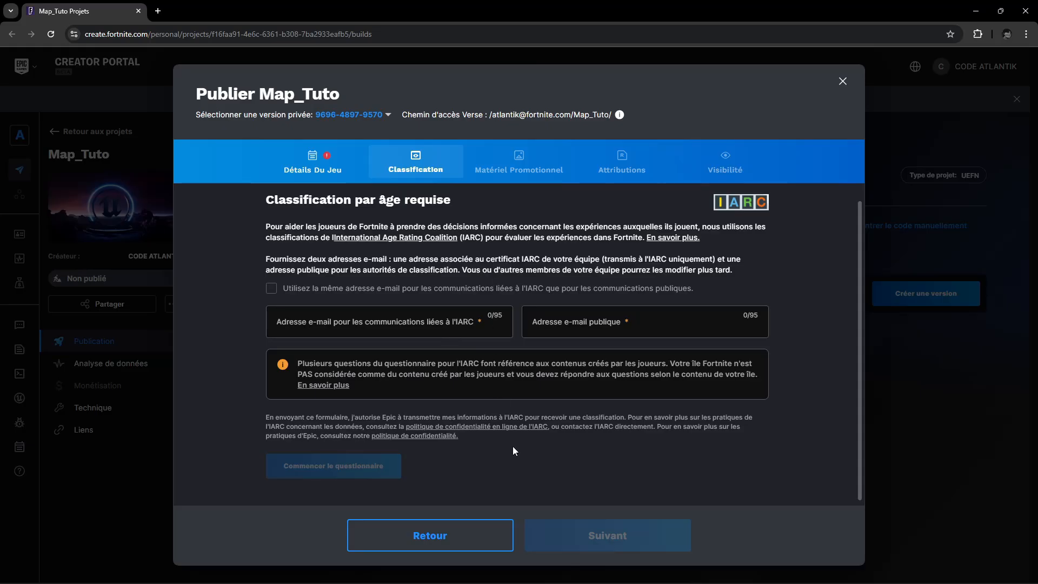
# - Switch back to Unreal Editor, deselect the barrier device and look over the whole scene
pyautogui.press('super')
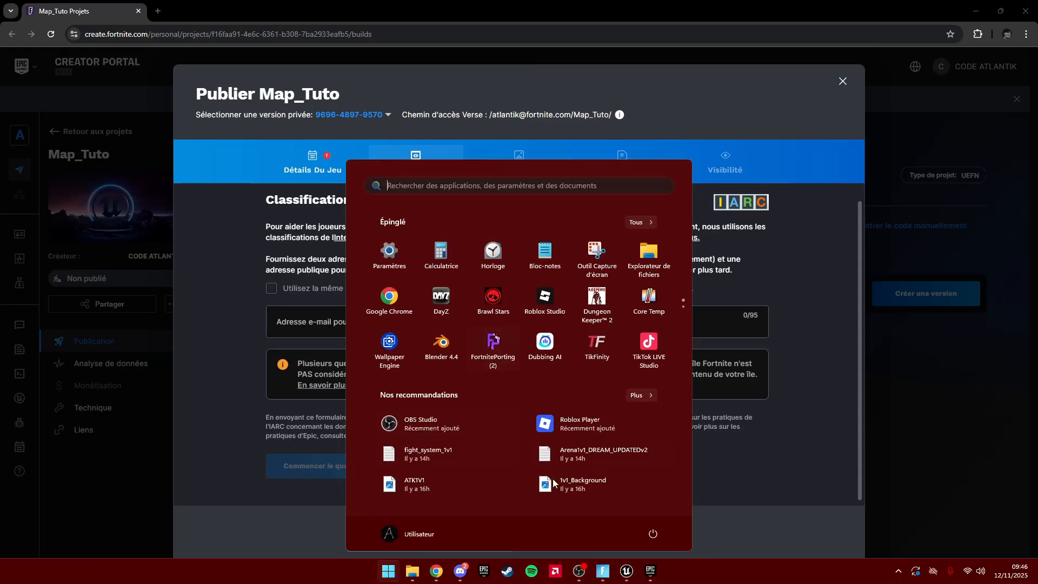
pyautogui.click(627, 572)
pyautogui.press('s')
pyautogui.moveTo(553, 447); pyautogui.dragTo(641, 455, button='right')
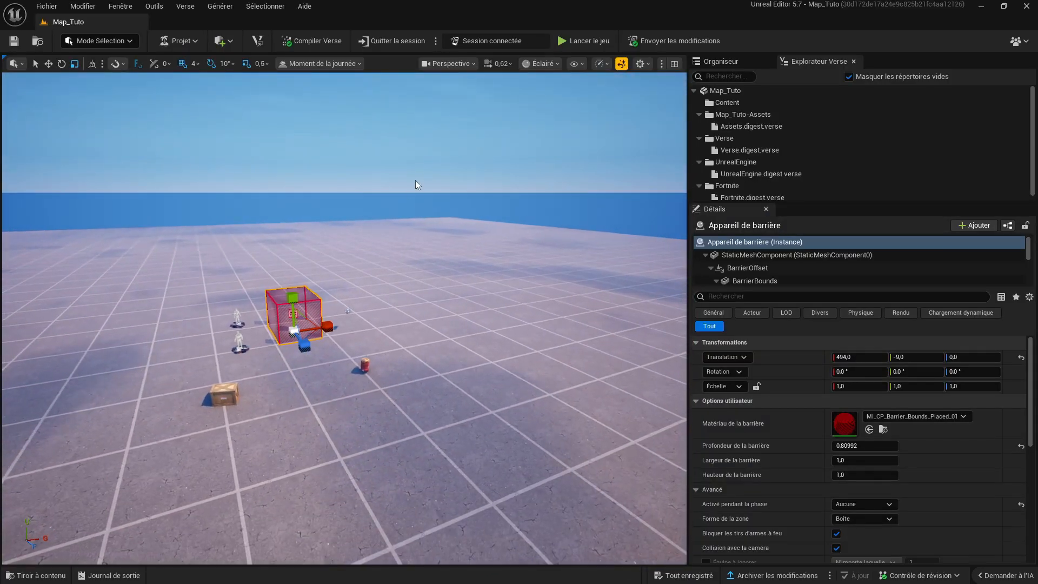
pyautogui.click(415, 180)
pyautogui.moveTo(415, 180)
pyautogui.mouseDown(button='right')
pyautogui.moveTo(386, 207)
pyautogui.moveTo(397, 222)
pyautogui.moveTo(408, 176)
pyautogui.moveTo(377, 168)
pyautogui.moveTo(410, 174)
pyautogui.mouseUp(button='right')
pyautogui.press('w')
pyautogui.press('s')
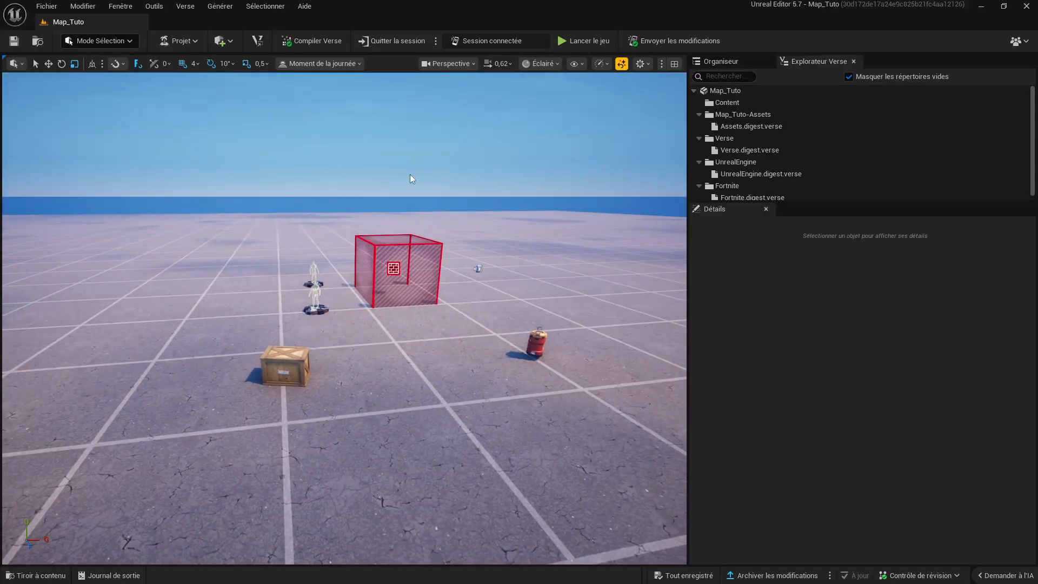